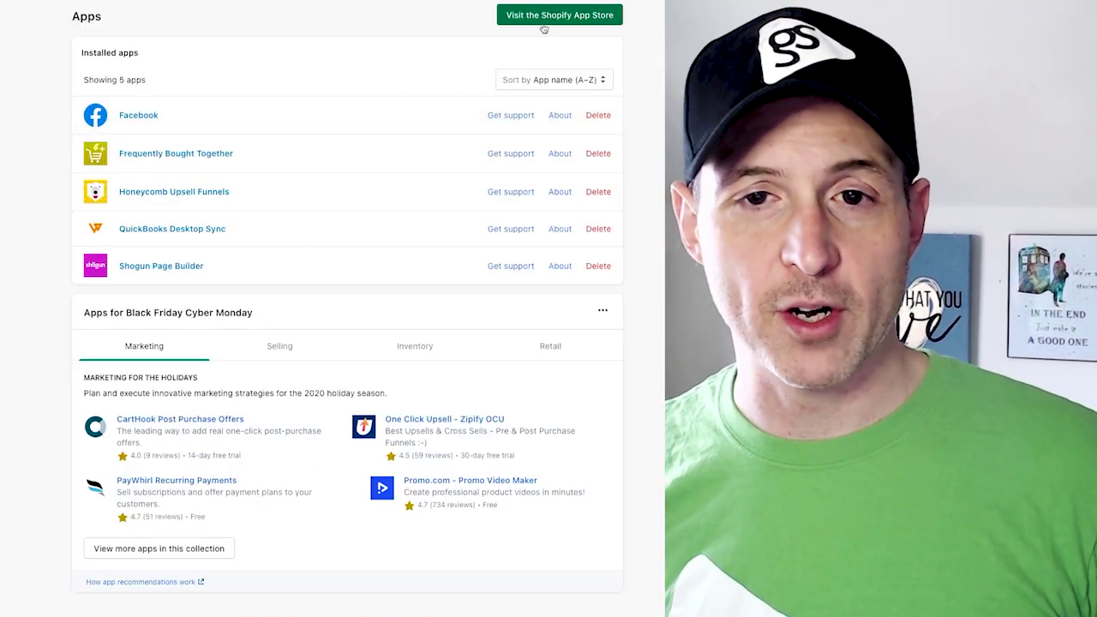
# Step: Open the Shopify App Store and continue with the store owner's existing account
pyautogui.click(549, 20)
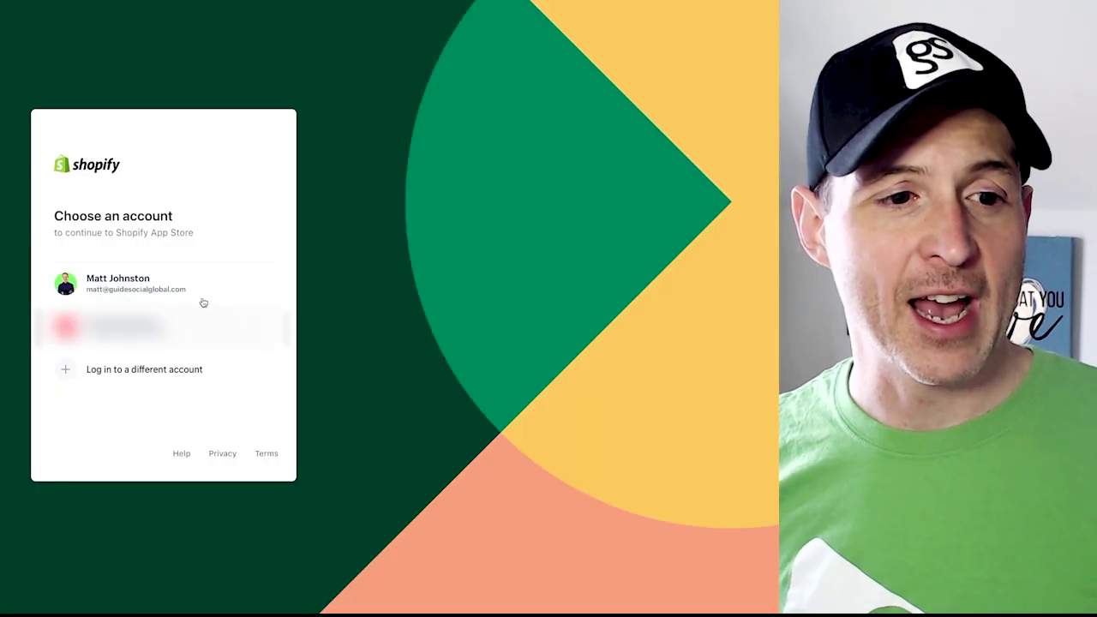
pyautogui.click(129, 290)
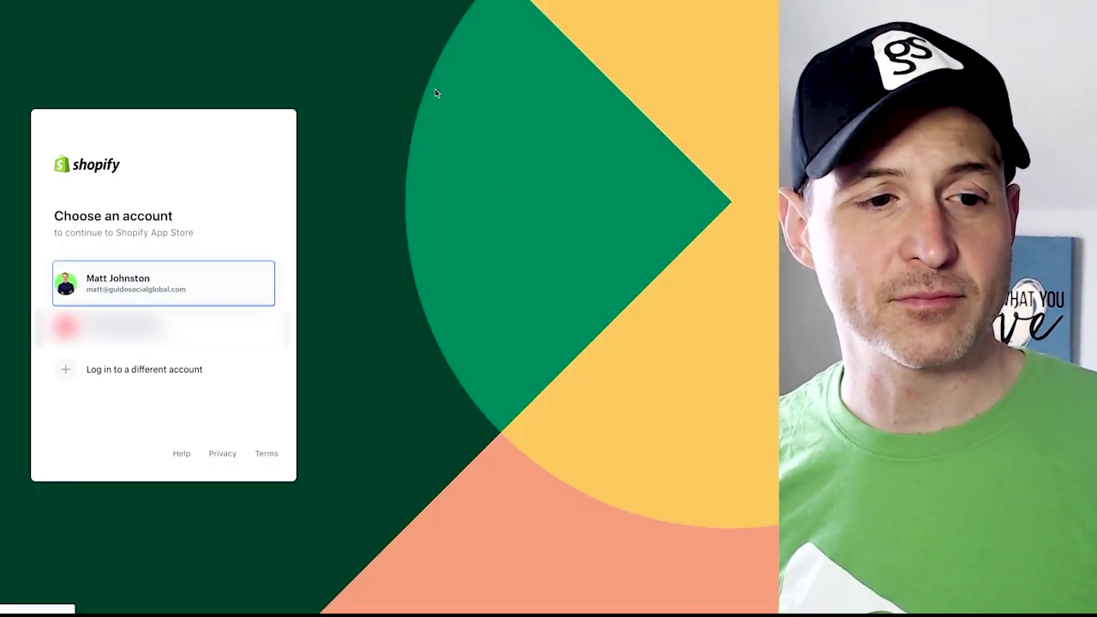
pyautogui.click(192, 277)
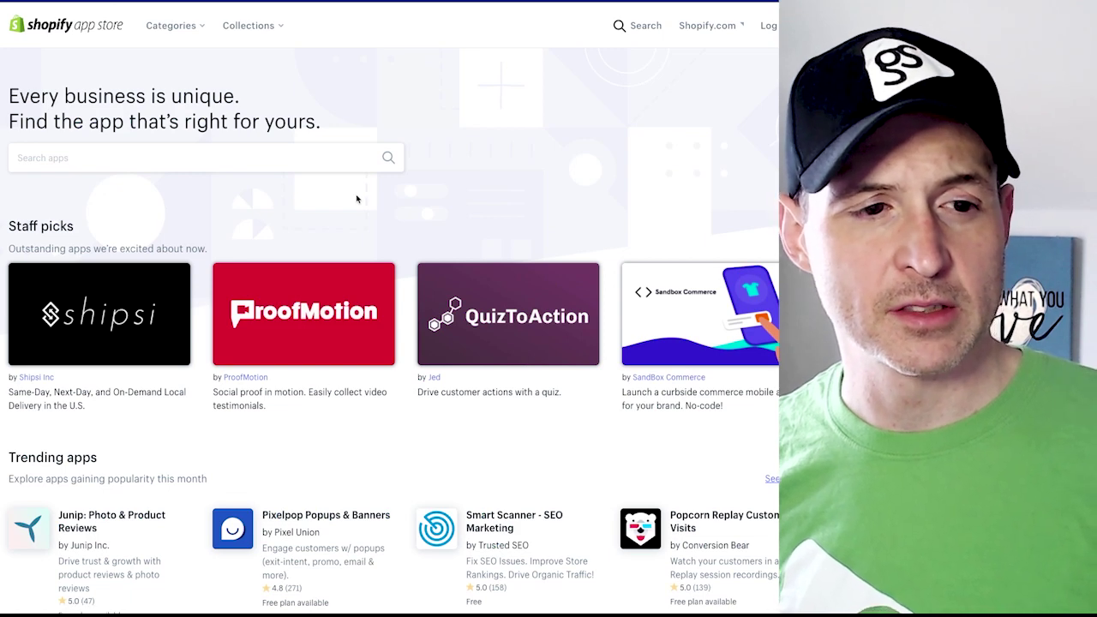
# Step: Search the app store for "facebook" and add the Facebook channel app by Shopify
pyautogui.click(326, 157)
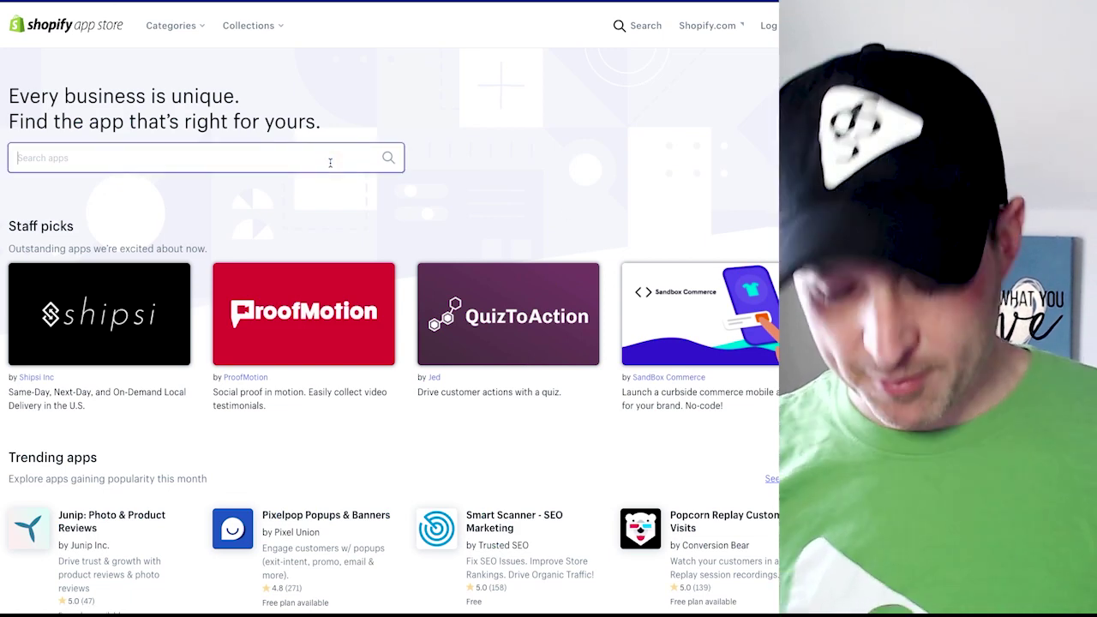
pyautogui.write('facebook')
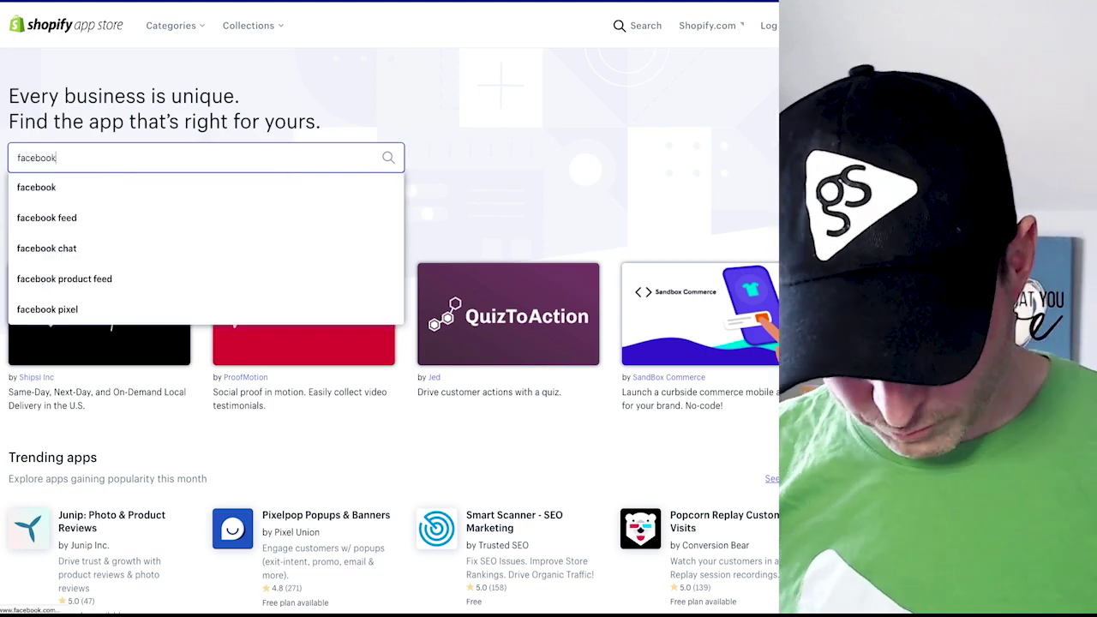
pyautogui.press('Return')
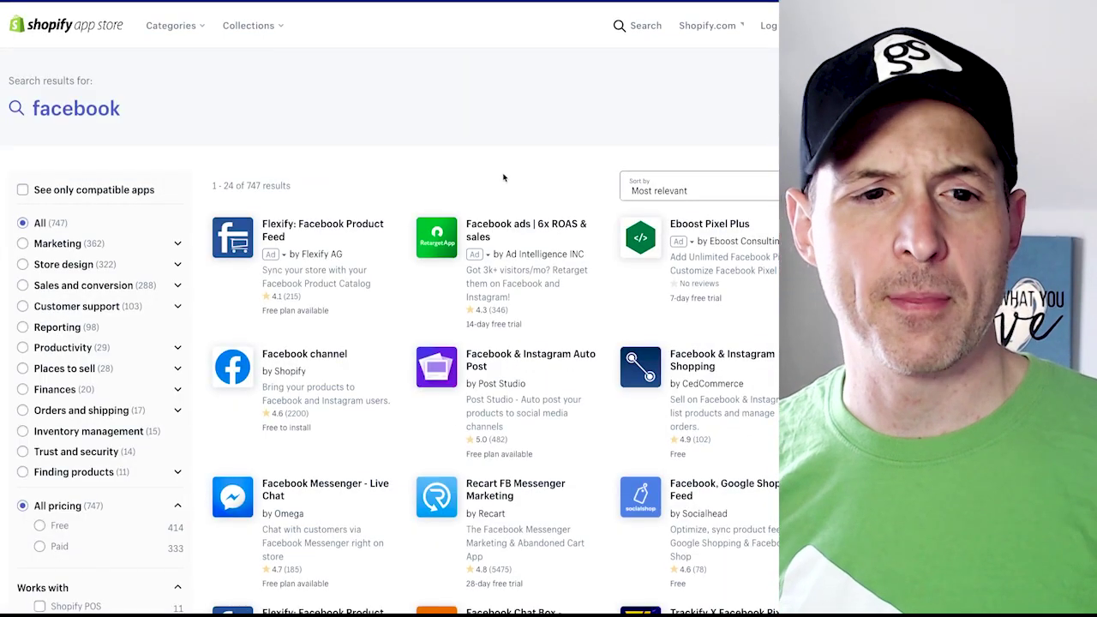
pyautogui.scroll(-1, 504, 182)
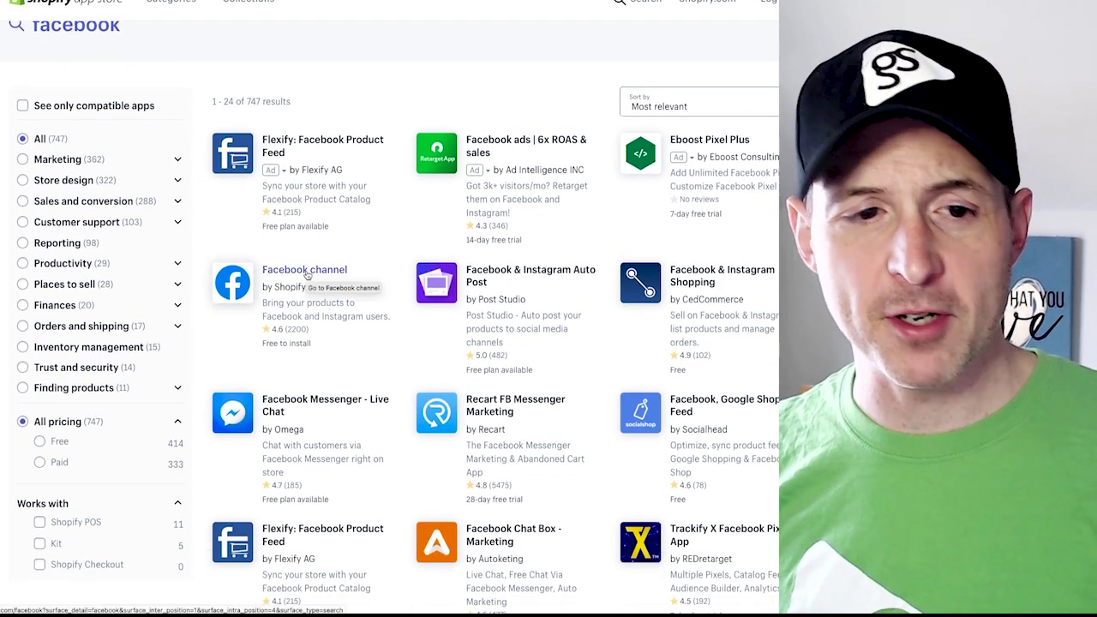
pyautogui.click(307, 275)
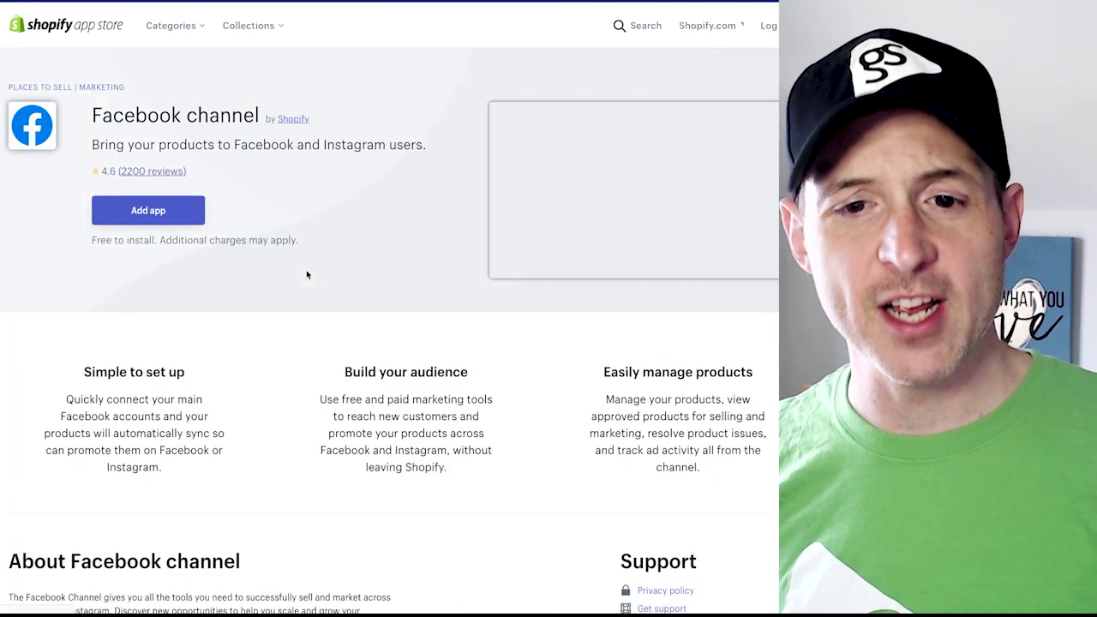
pyautogui.click(186, 213)
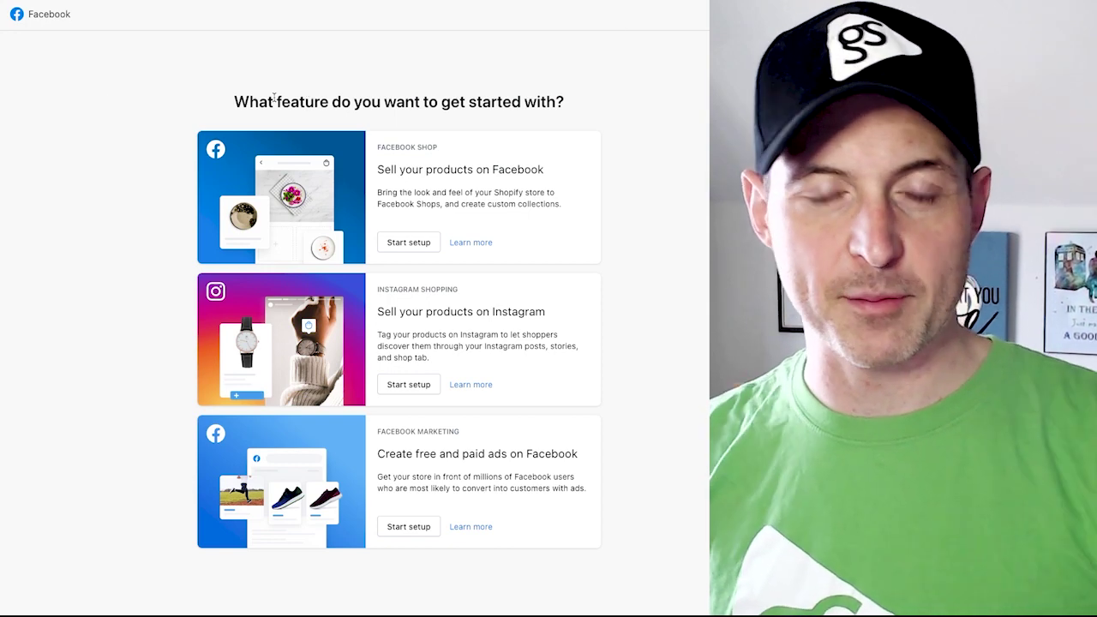
# Step: Start the Facebook Marketing setup and enable customer data sharing
pyautogui.click(412, 528)
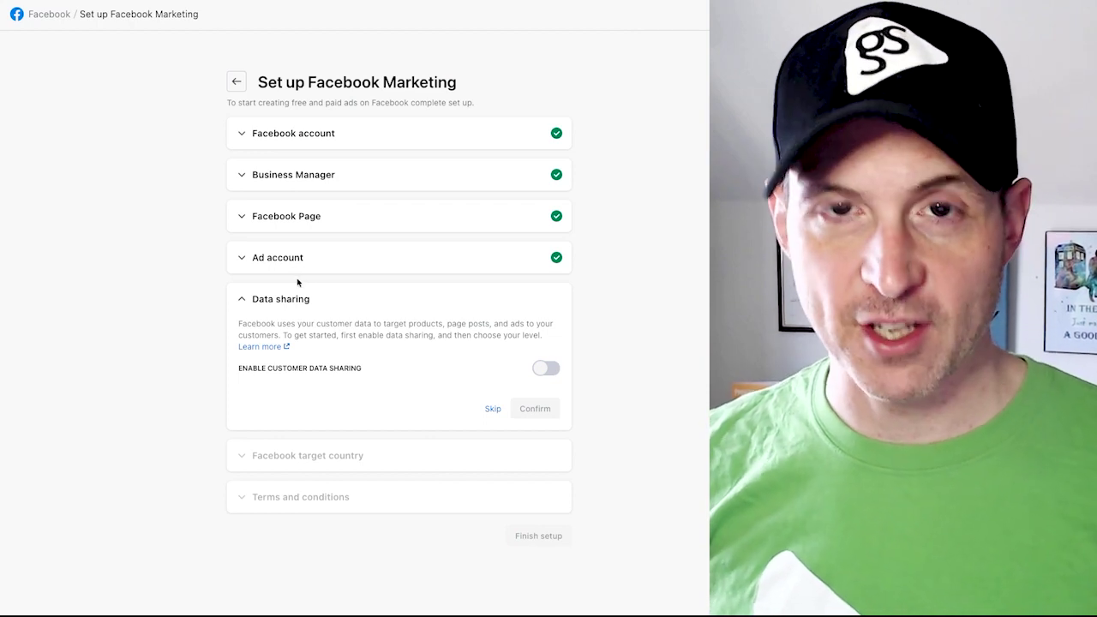
pyautogui.click(546, 369)
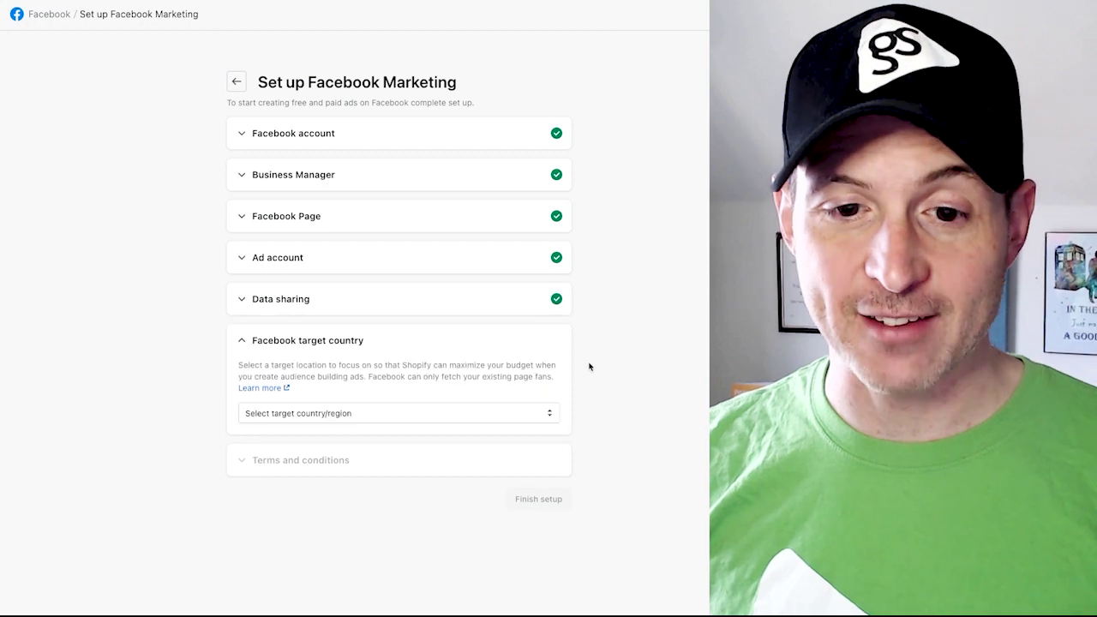
# Step: Set the Facebook target country to United States and complete the marketing setup, accepting the terms and conditions
pyautogui.click(391, 414)
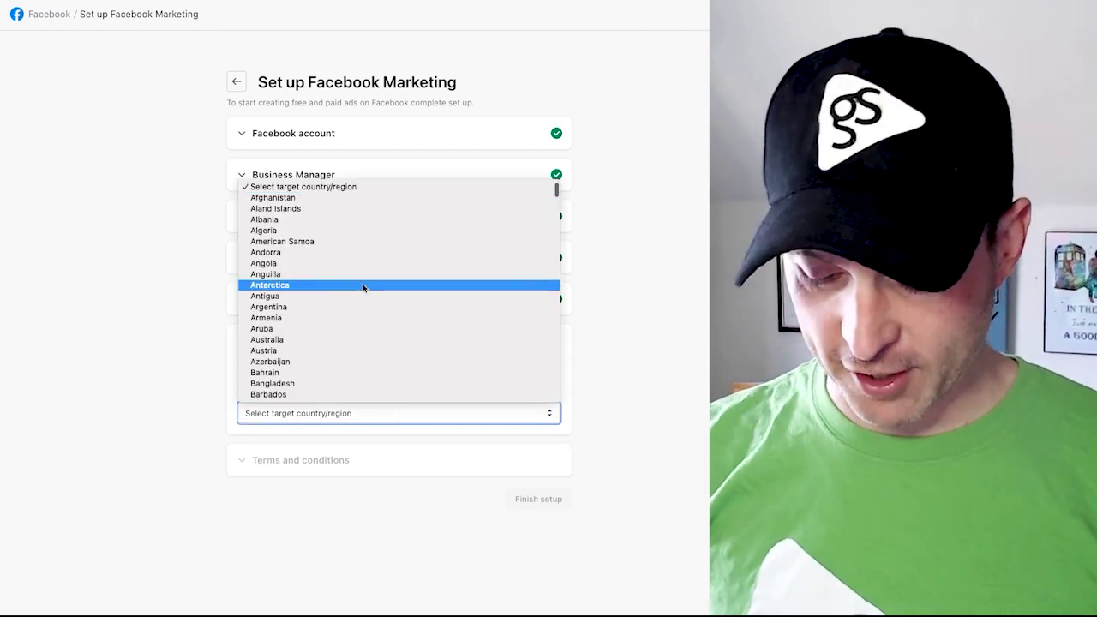
pyautogui.write('u')
pyautogui.scroll(-5, 360, 303)
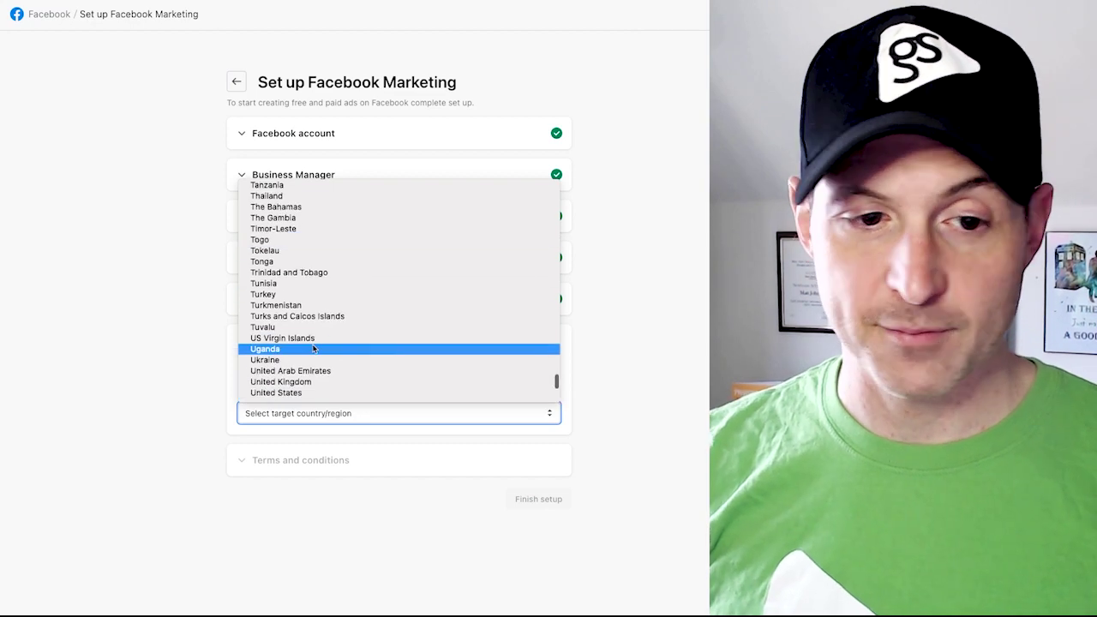
pyautogui.click(313, 395)
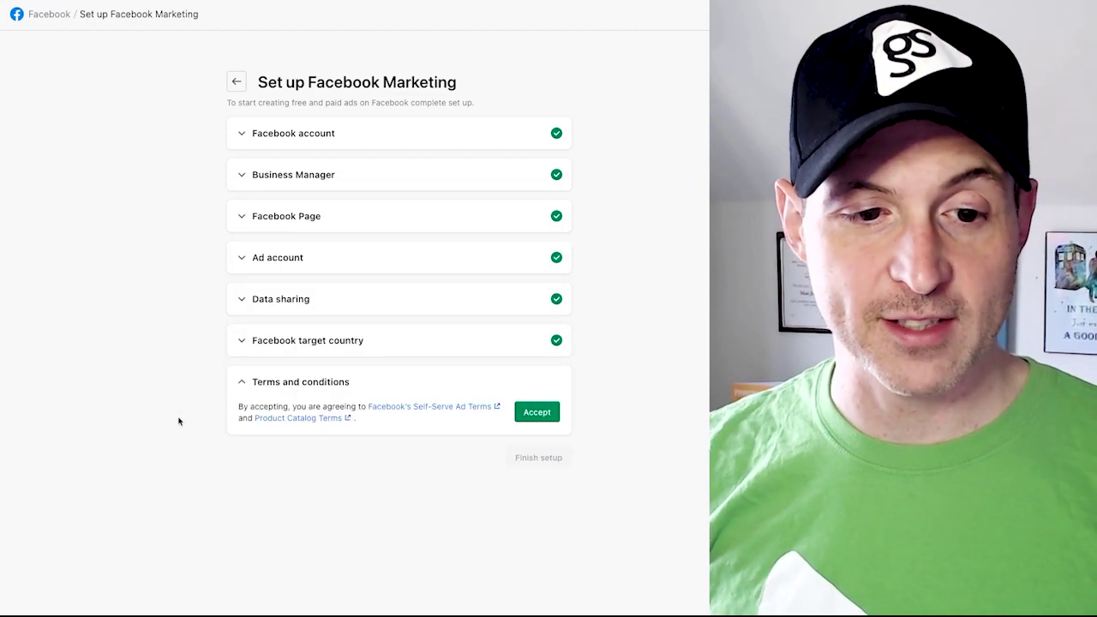
pyautogui.click(553, 416)
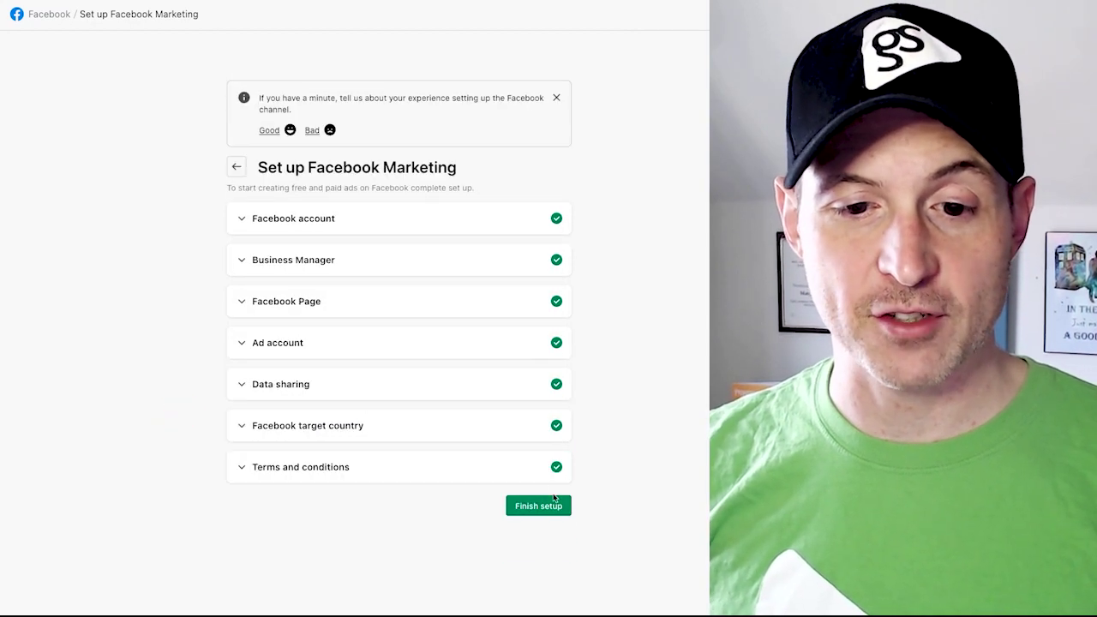
pyautogui.click(540, 507)
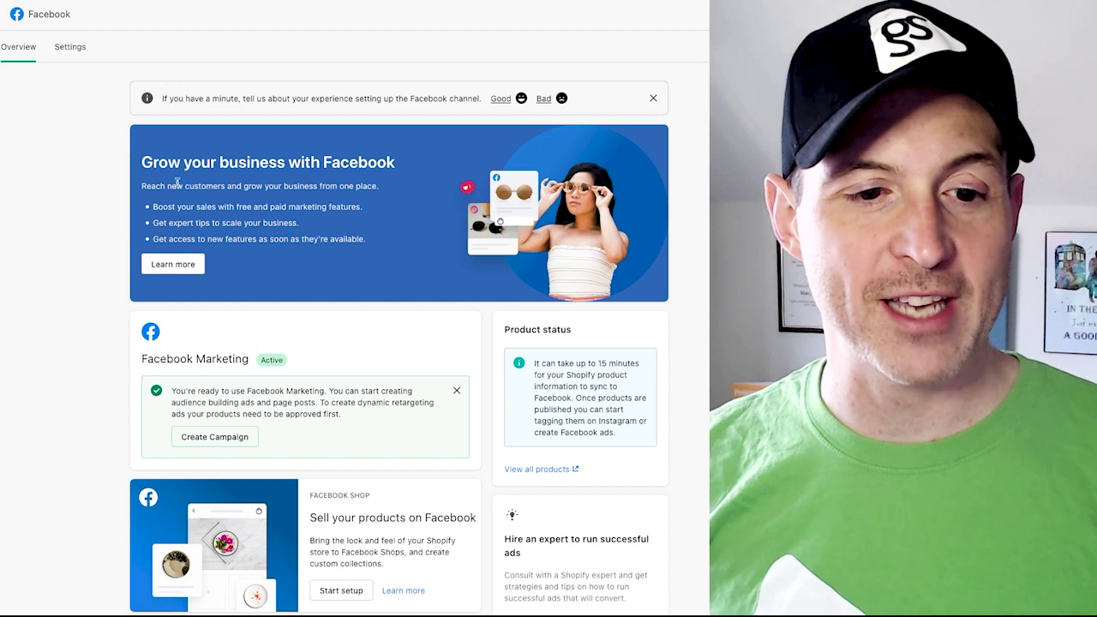
# Step: Choose the Maximum customer data sharing level in the Facebook channel's data sharing settings
pyautogui.click(76, 52)
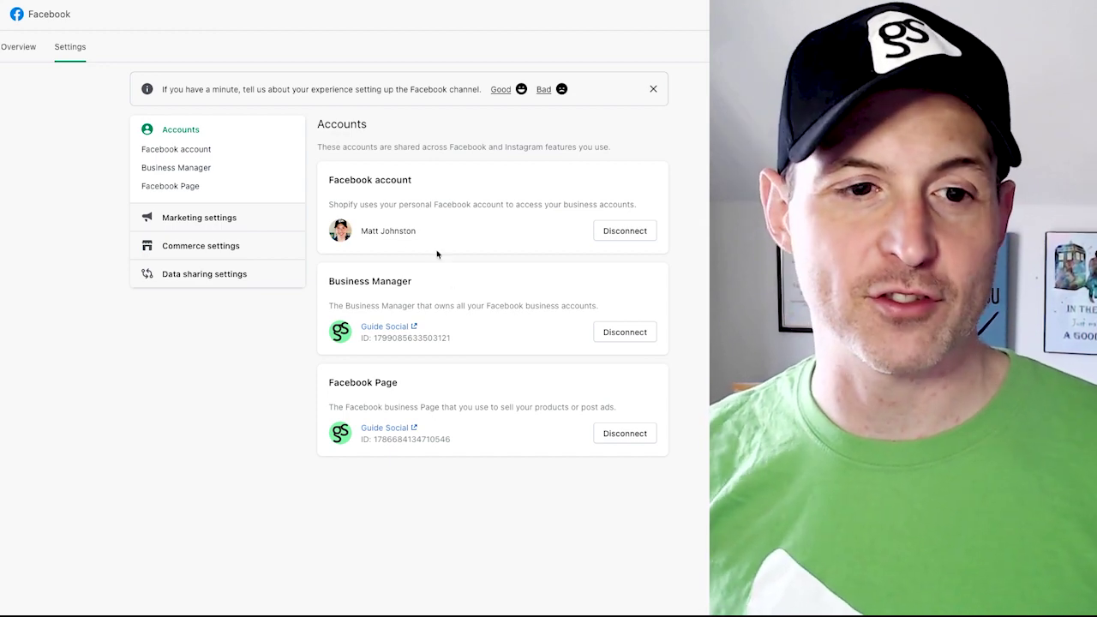
pyautogui.click(235, 273)
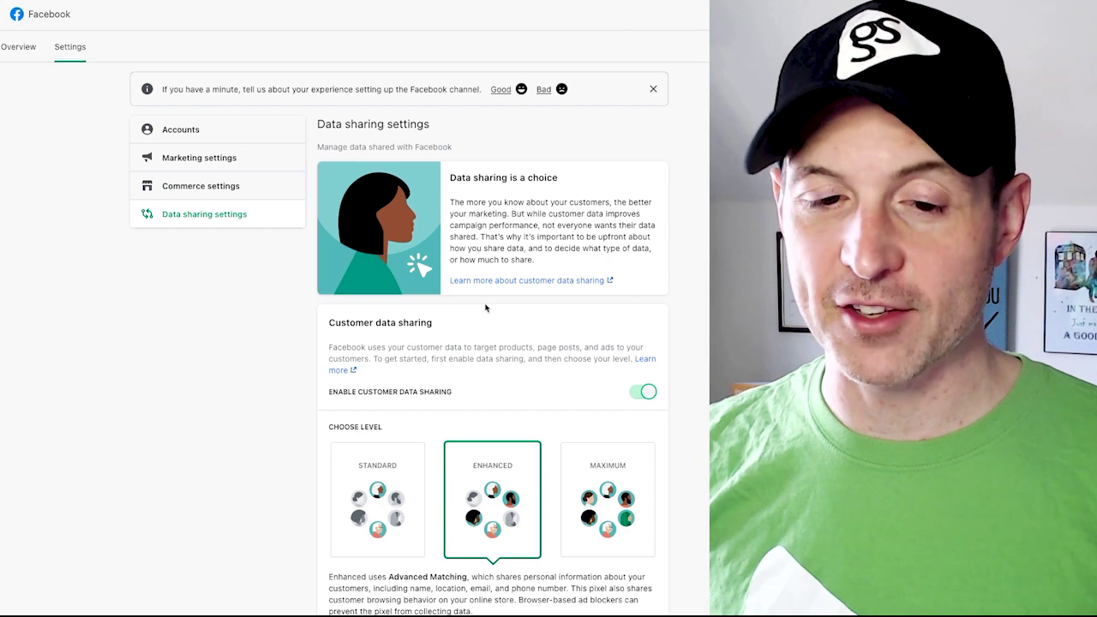
pyautogui.scroll(-5, 485, 308)
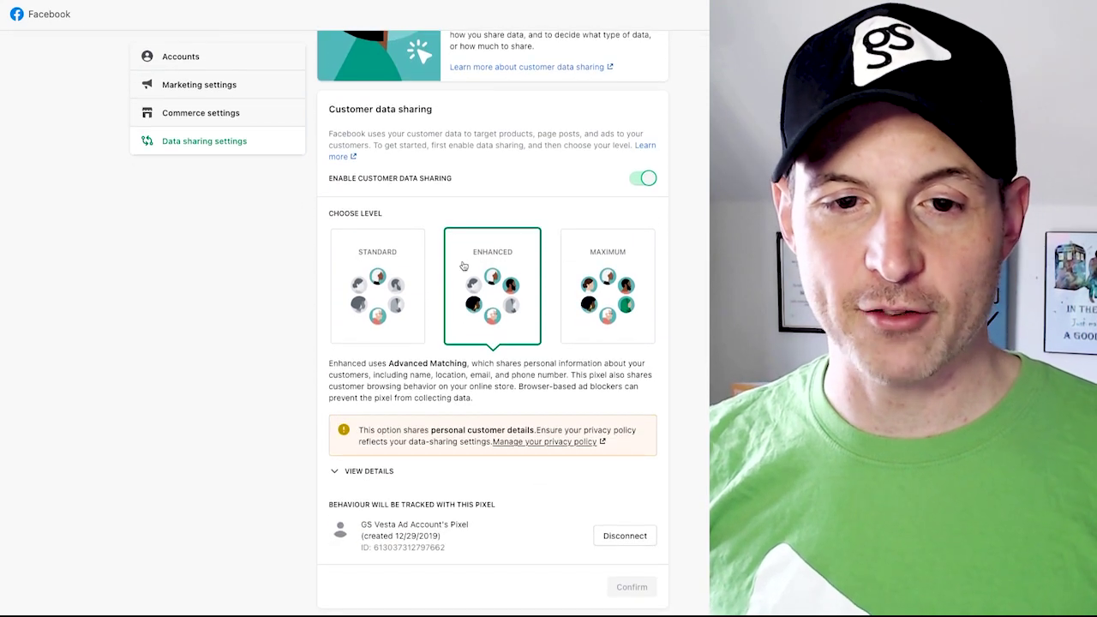
pyautogui.click(579, 269)
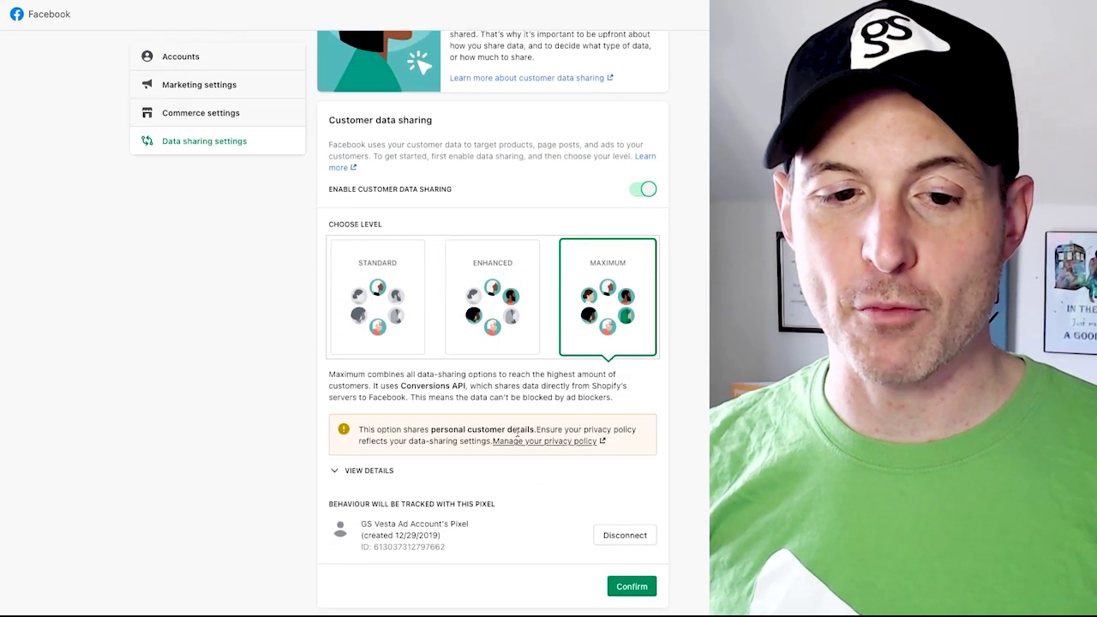
# Step: Review the details of which customer data is shared and confirm the Maximum level
pyautogui.click(339, 472)
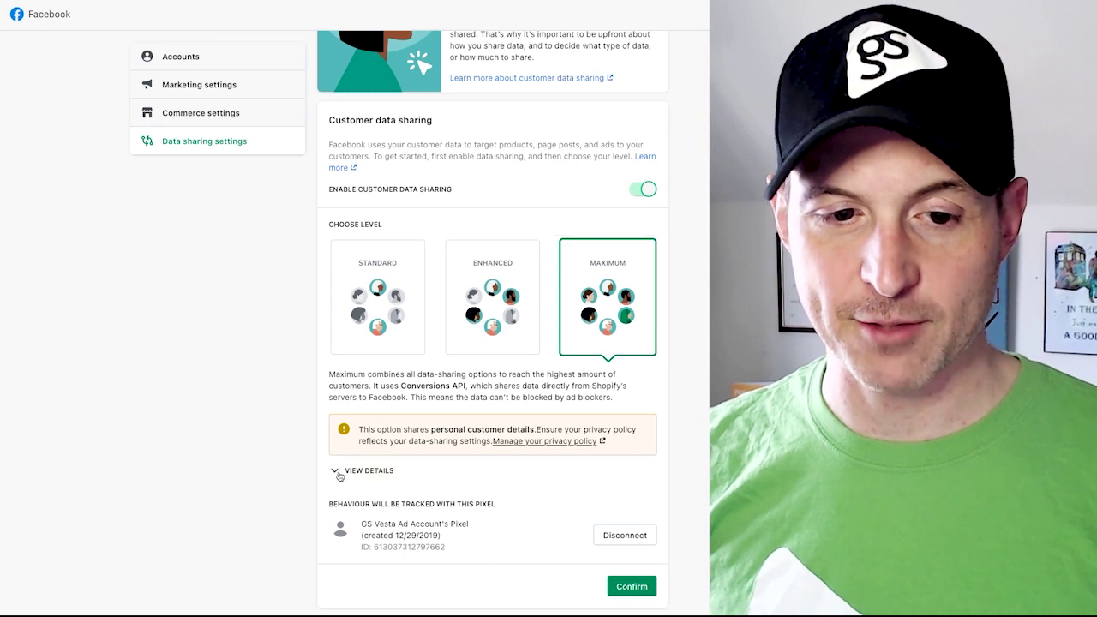
pyautogui.scroll(-1, 475, 480)
pyautogui.scroll(-5, 475, 479)
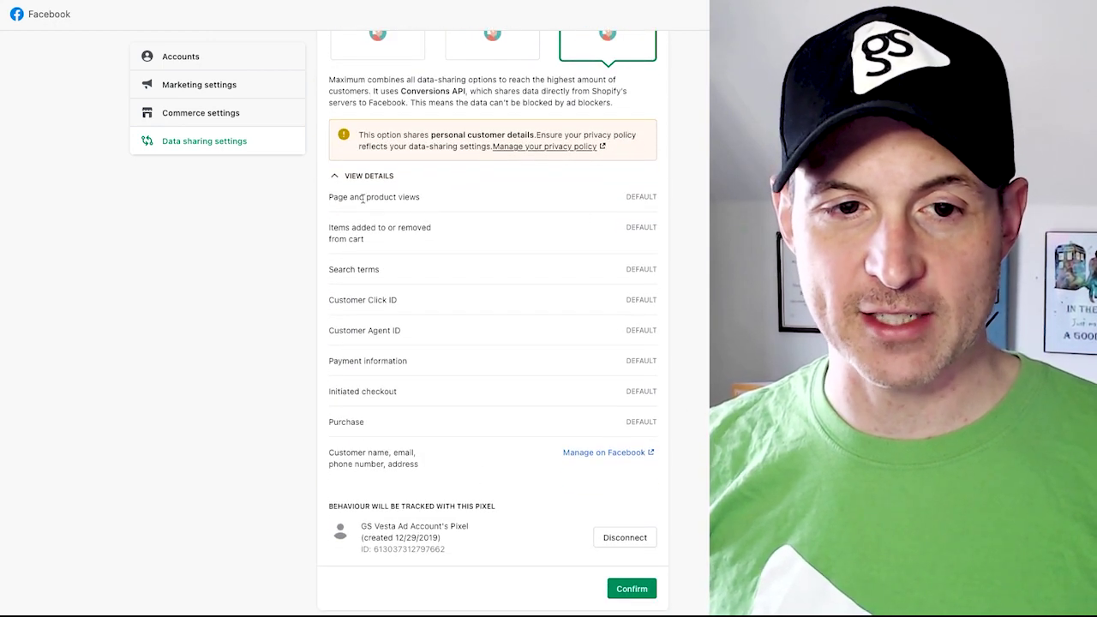
pyautogui.click(336, 175)
pyautogui.scroll(3, 507, 325)
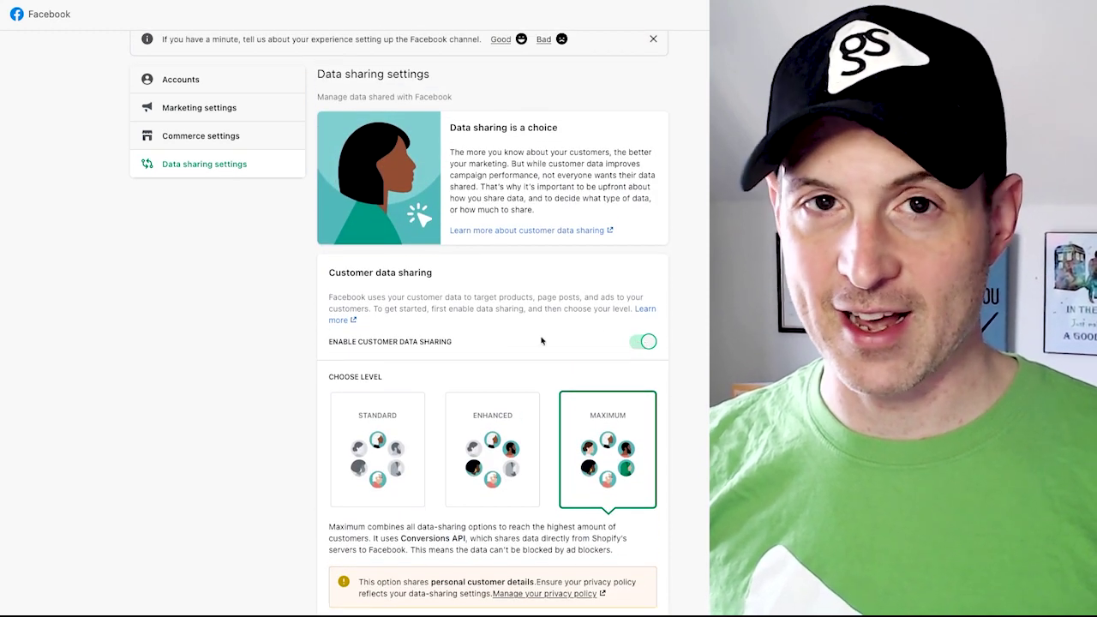
pyautogui.scroll(-3, 528, 340)
pyautogui.click(633, 590)
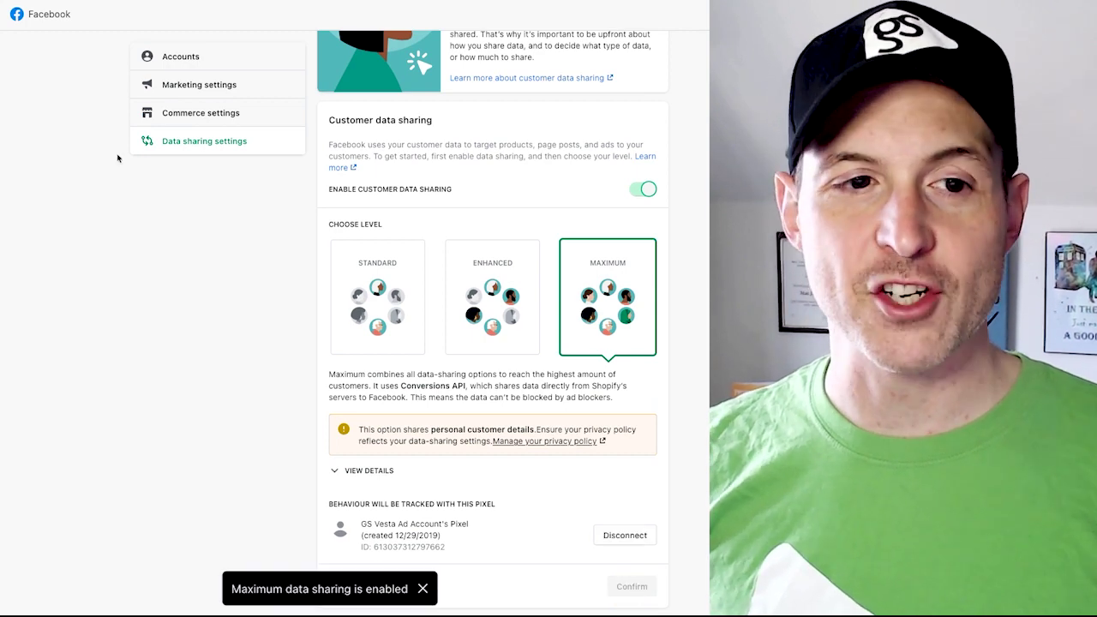
# Step: Check the connected Facebook accounts and return to the channel's overview
pyautogui.click(181, 57)
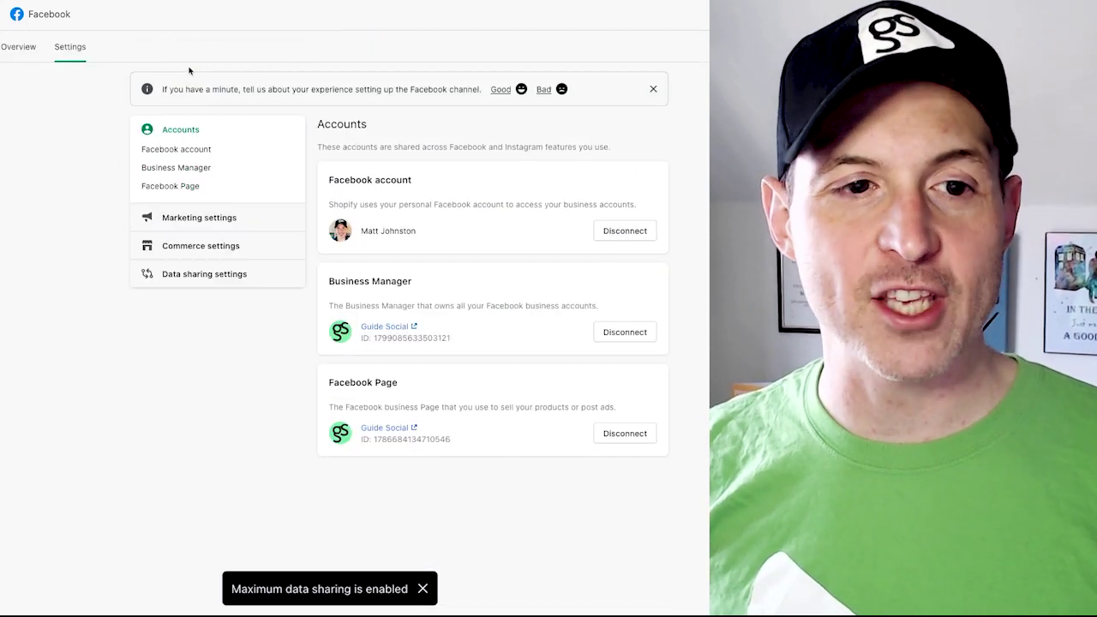
pyautogui.click(16, 48)
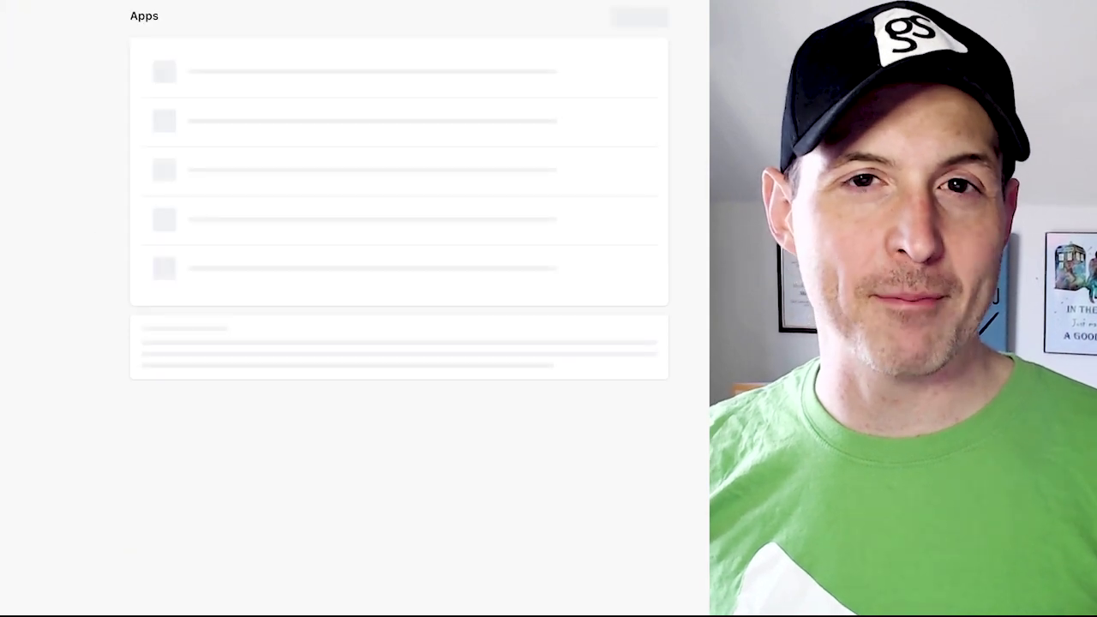
# Step: Open the Manual bundles page of the installed Frequently Bought Together app
pyautogui.click(253, 161)
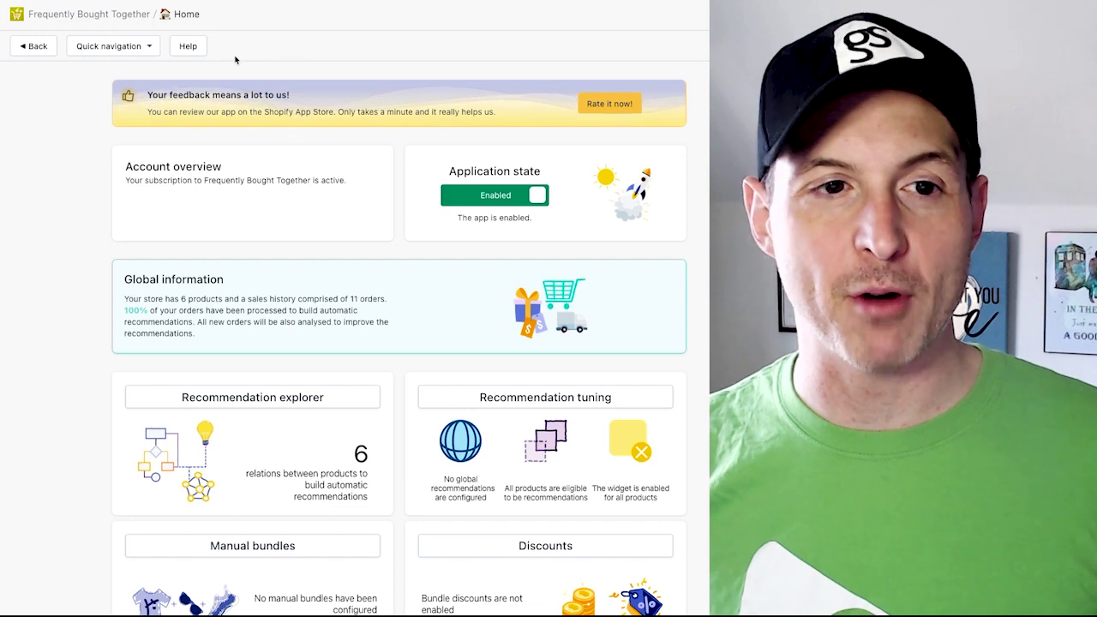
pyautogui.click(128, 48)
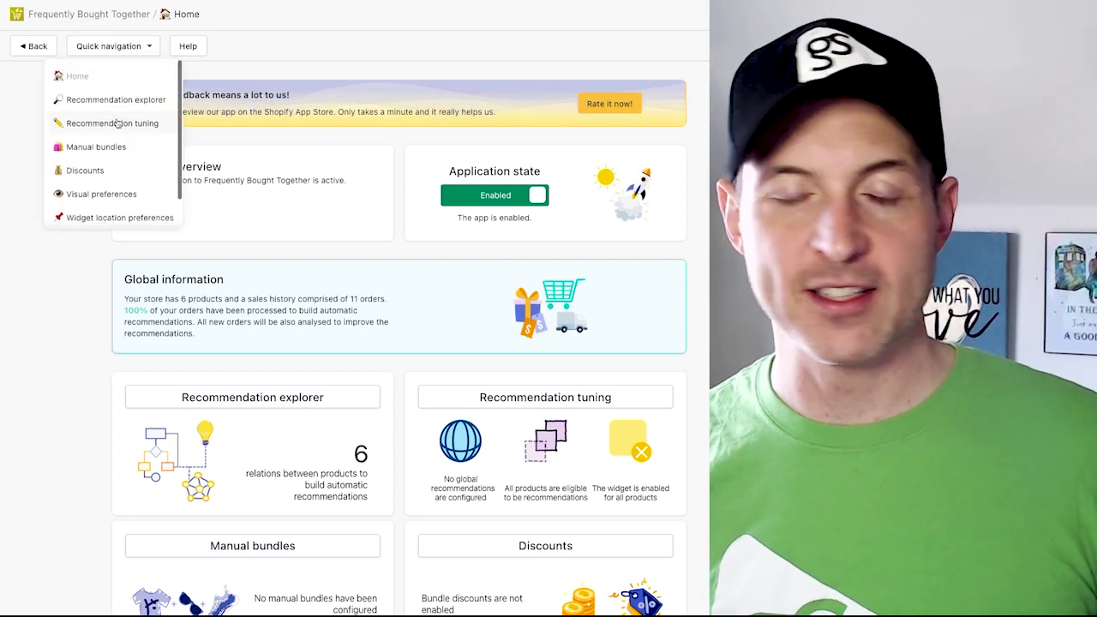
pyautogui.scroll(-1, 116, 118)
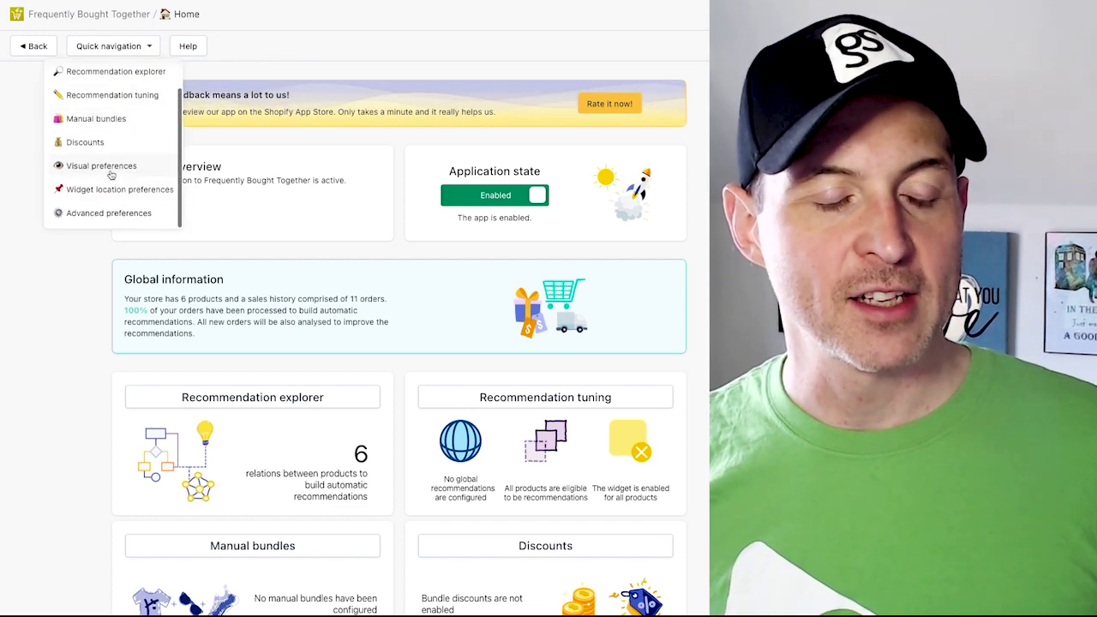
pyautogui.click(94, 120)
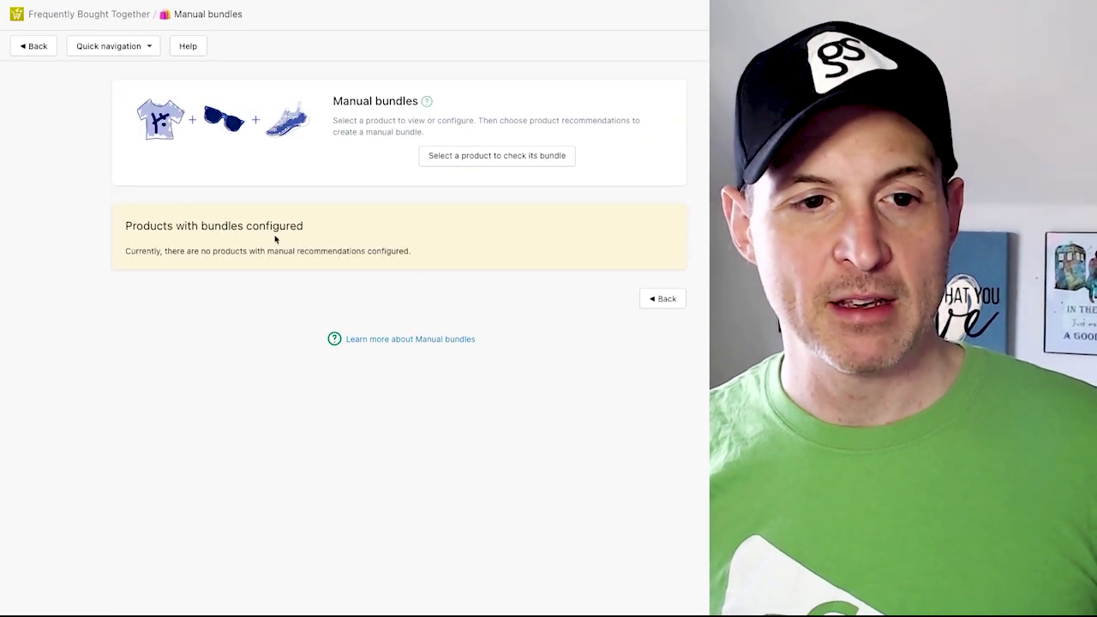
# Step: Select Chordbuddy All-In-One Guitar Learning System as the product whose manual bundle is configured
pyautogui.click(517, 157)
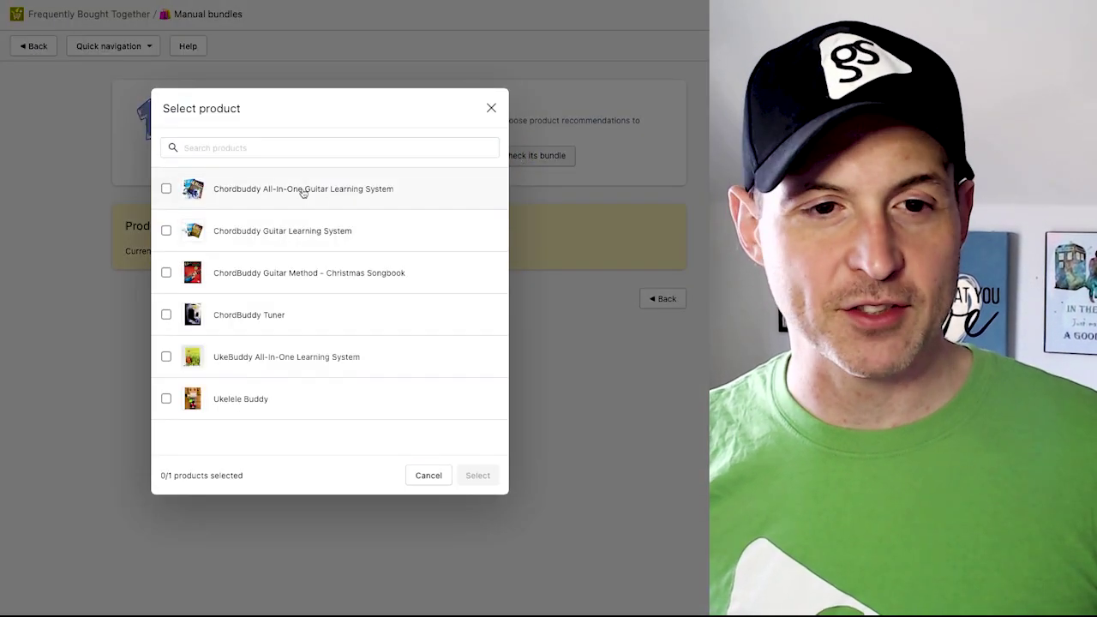
pyautogui.click(249, 189)
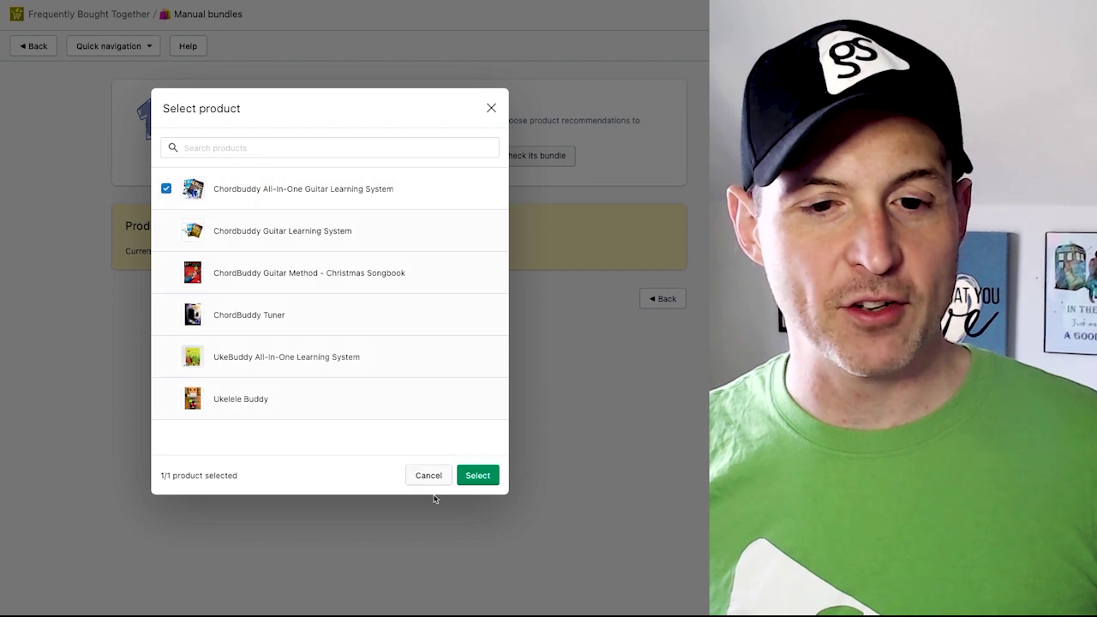
pyautogui.click(480, 475)
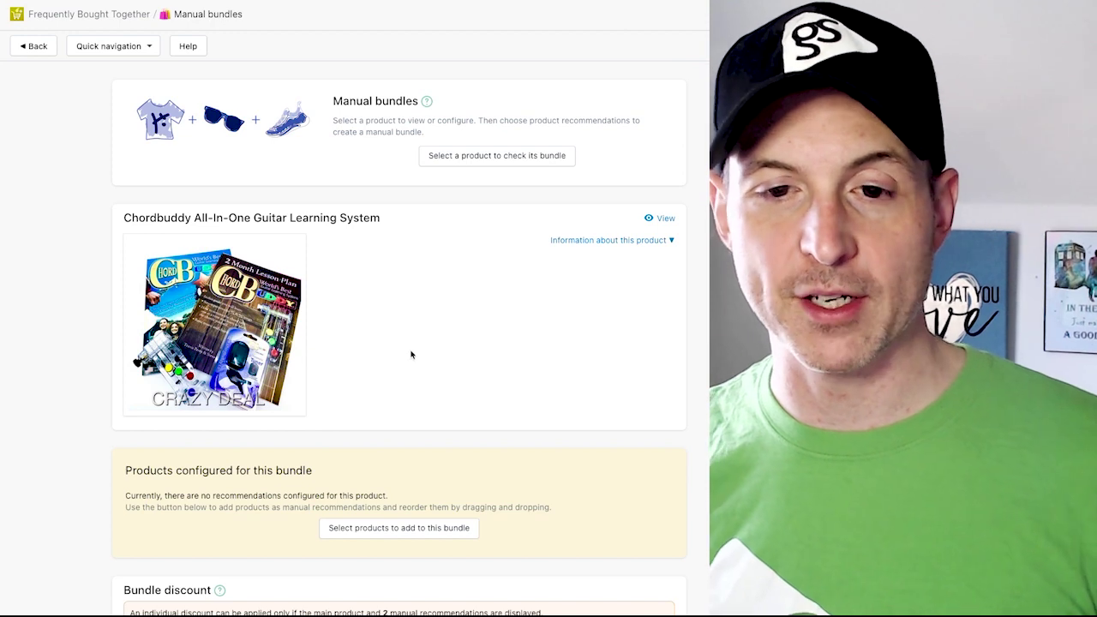
# Step: Switch the manual bundle's main product to Chordbuddy Guitar Learning System
pyautogui.scroll(-1, 415, 355)
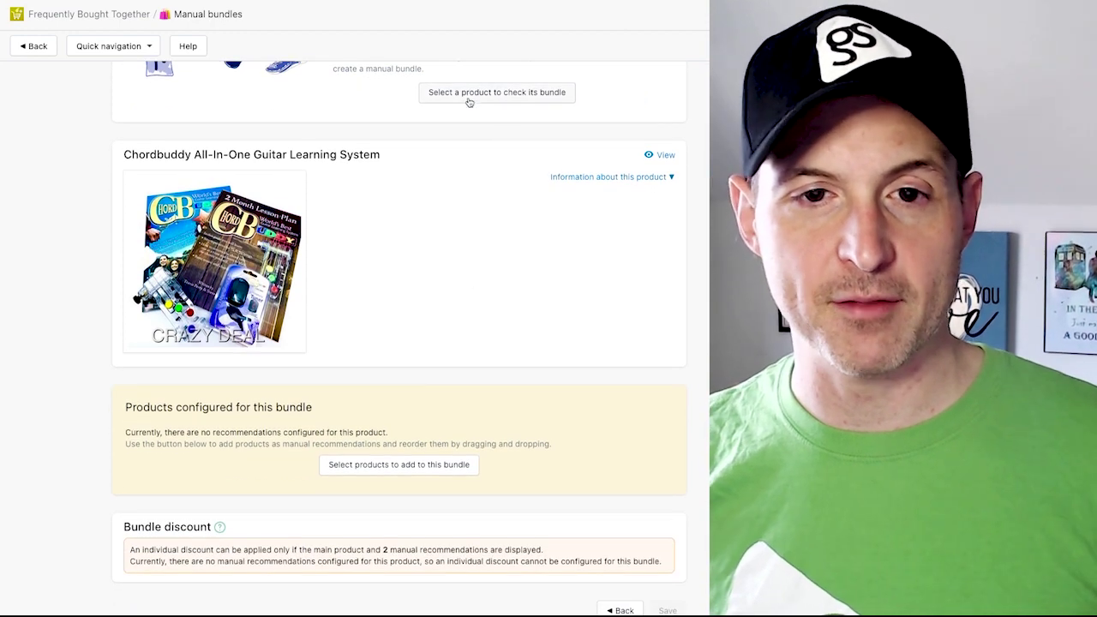
pyautogui.click(470, 96)
pyautogui.click(268, 225)
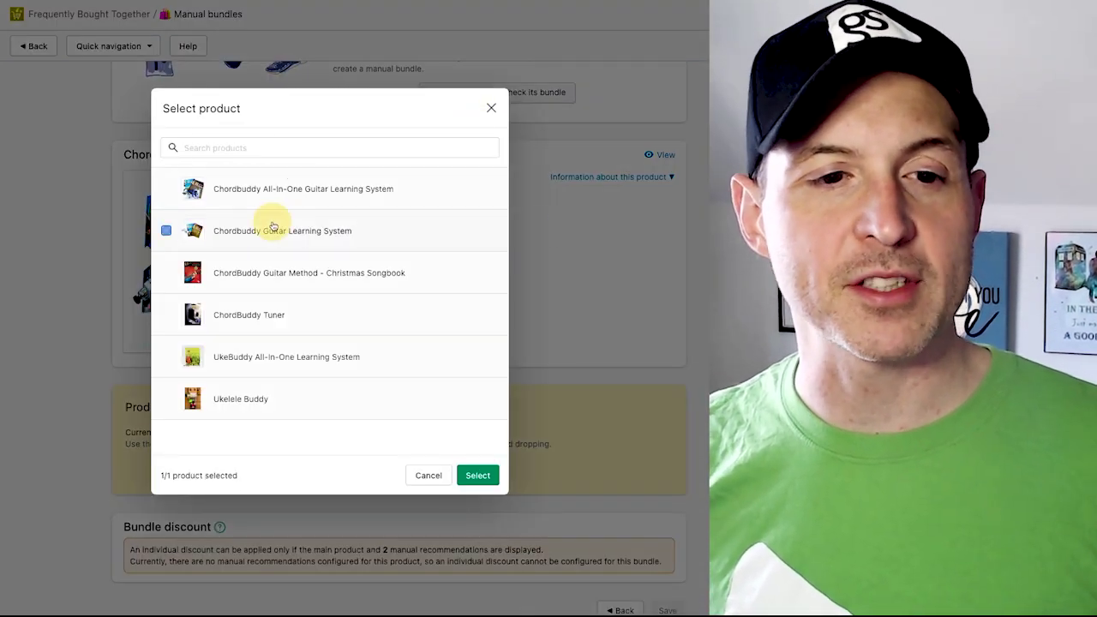
pyautogui.click(478, 475)
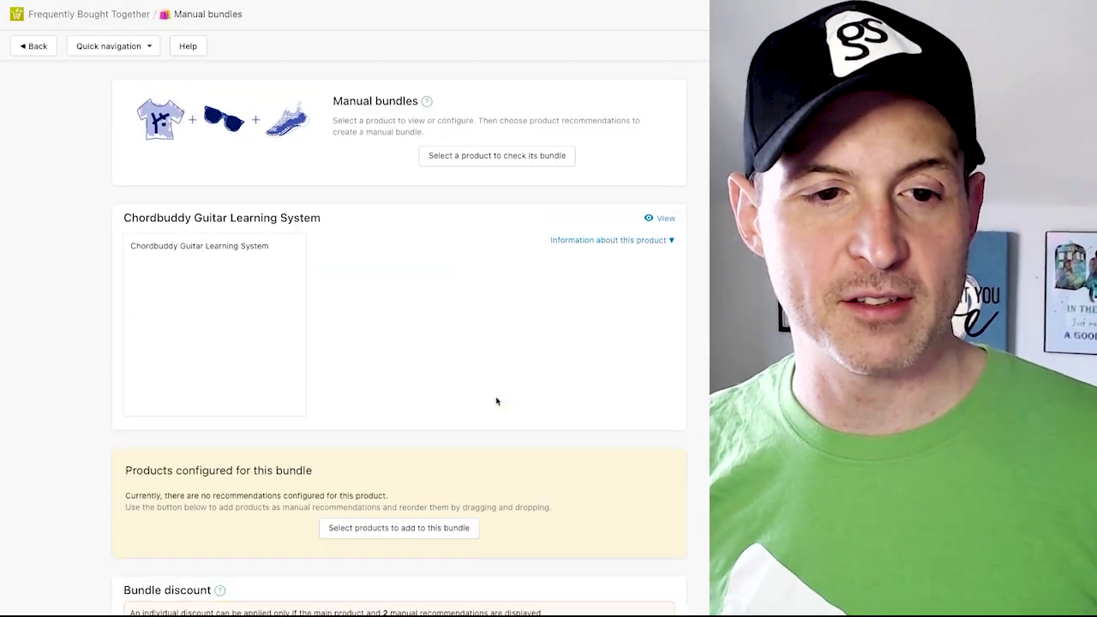
# Step: Add ChordBuddy Tuner and Ukelele Buddy as recommendations in the Chordbuddy Guitar Learning System bundle
pyautogui.scroll(-2, 391, 391)
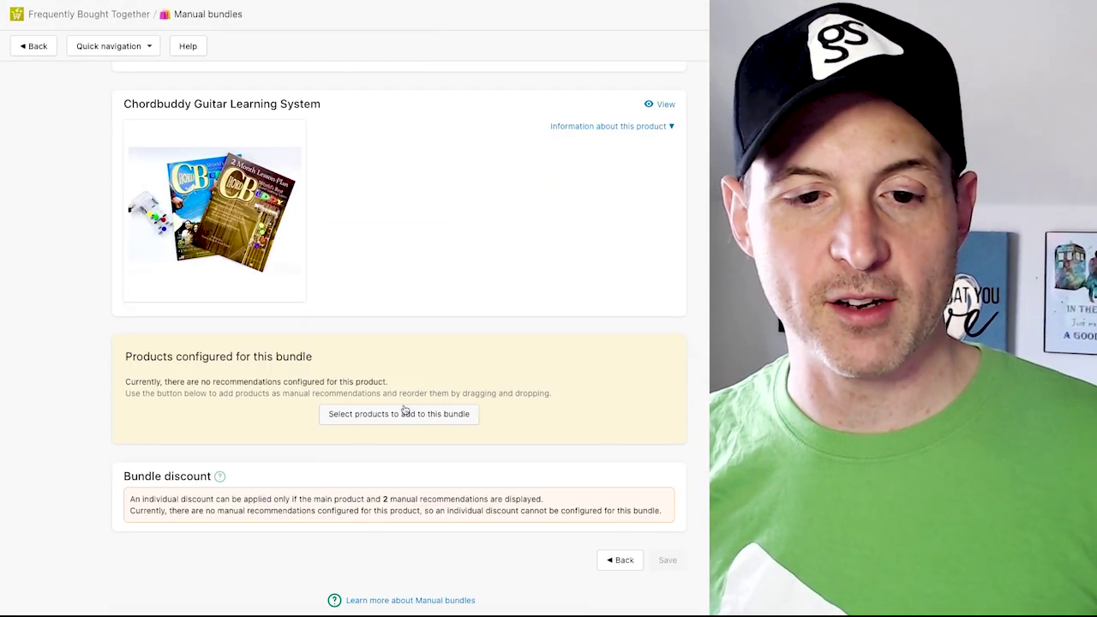
pyautogui.click(399, 413)
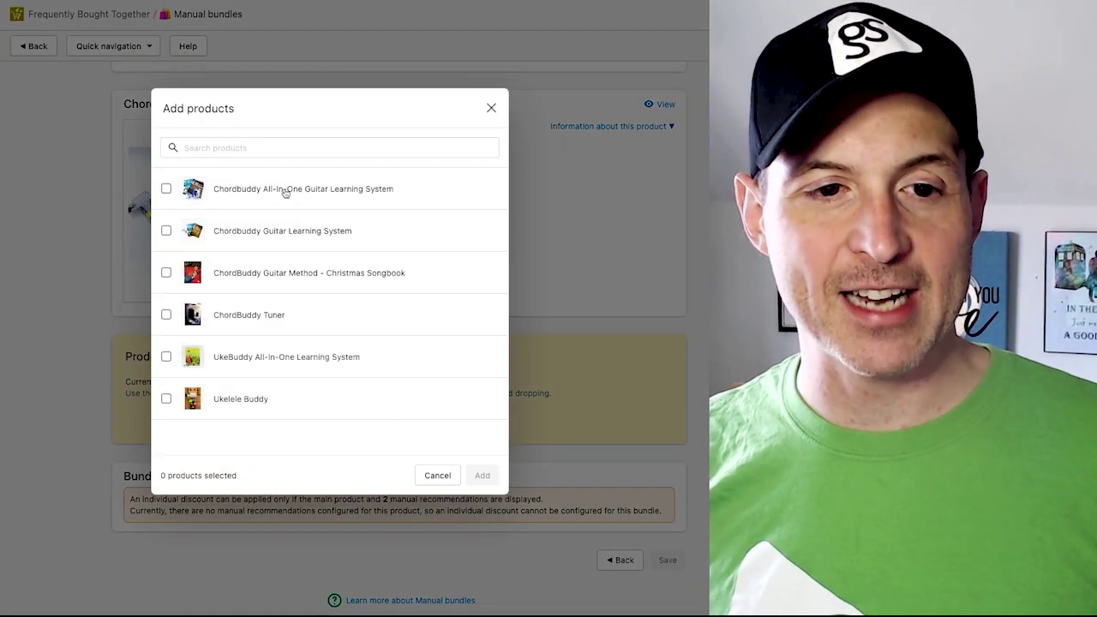
pyautogui.click(167, 314)
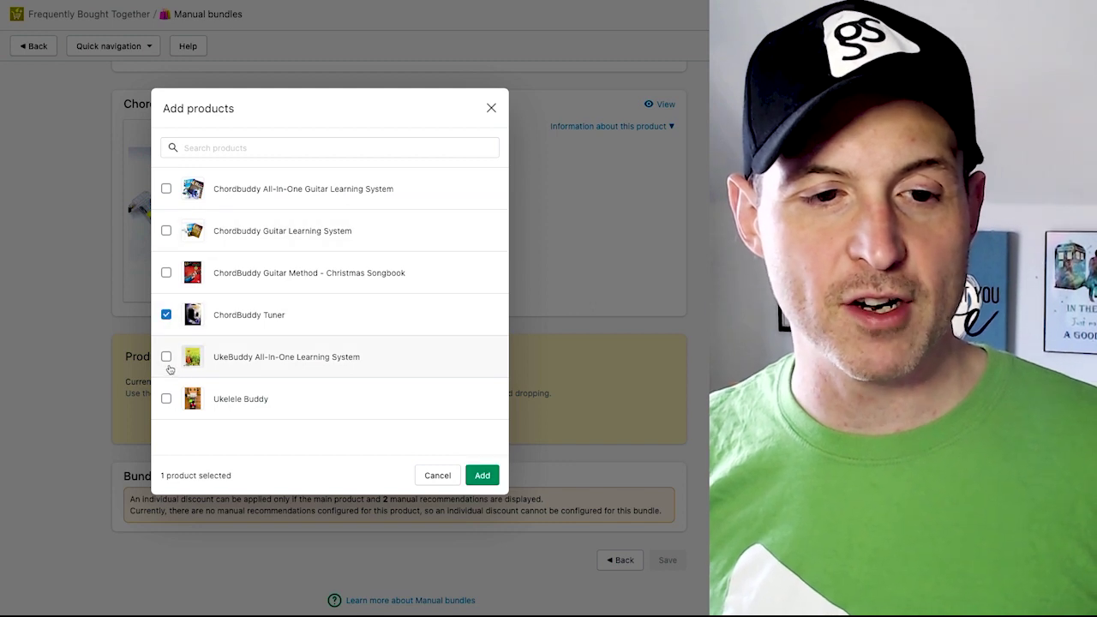
pyautogui.click(167, 398)
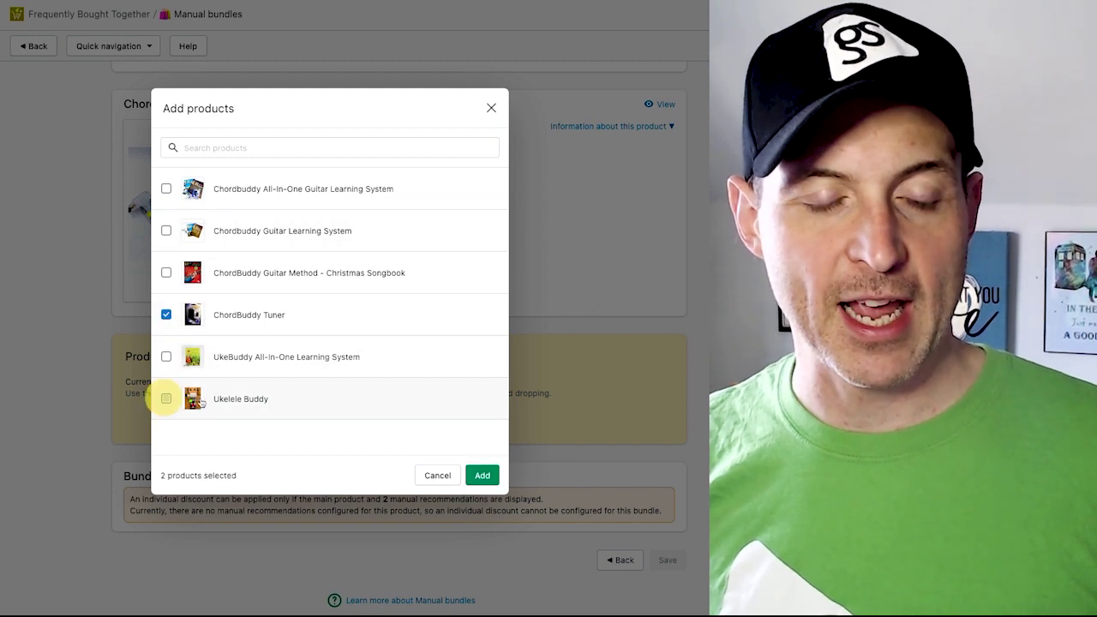
pyautogui.click(483, 476)
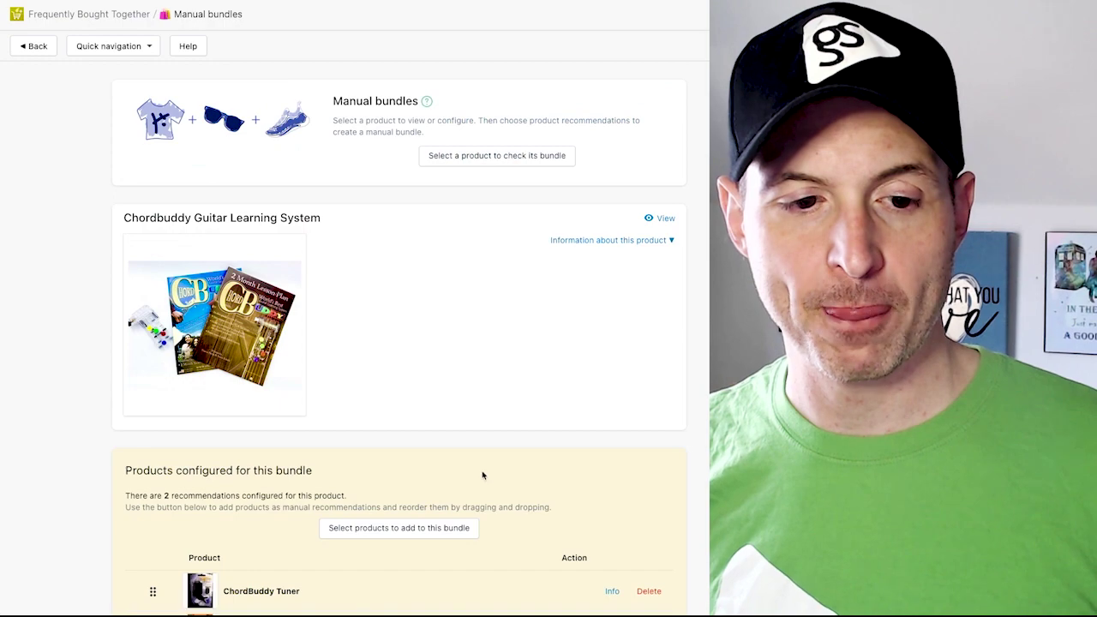
# Step: Enable the bundle discount to review its discount types and minimum price setting, and disable it again
pyautogui.scroll(-3, 482, 476)
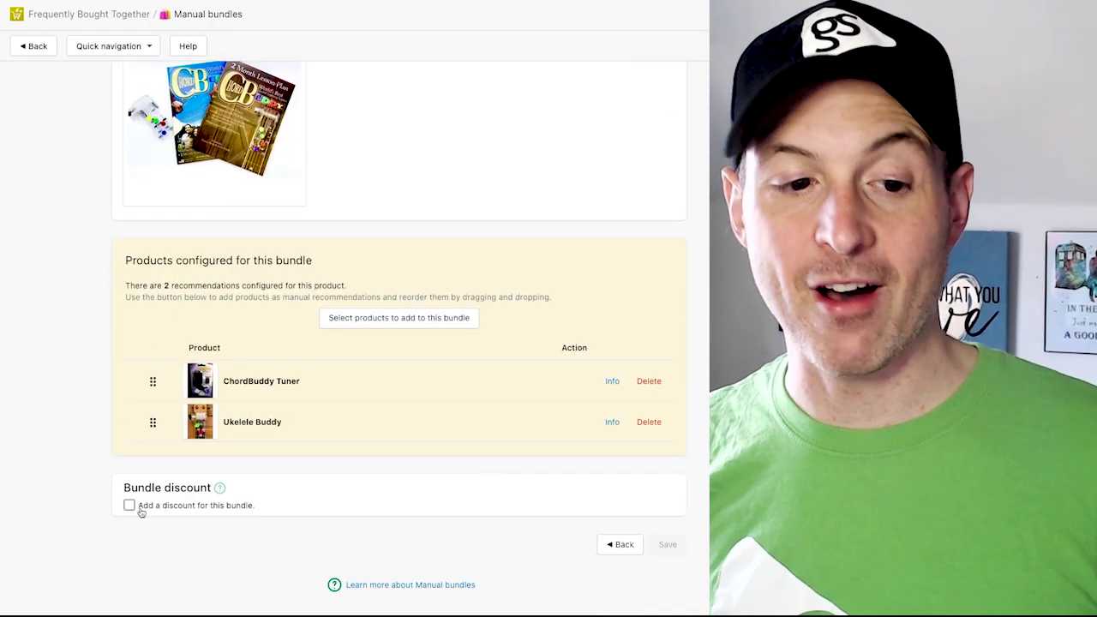
pyautogui.click(128, 506)
pyautogui.scroll(-2, 219, 493)
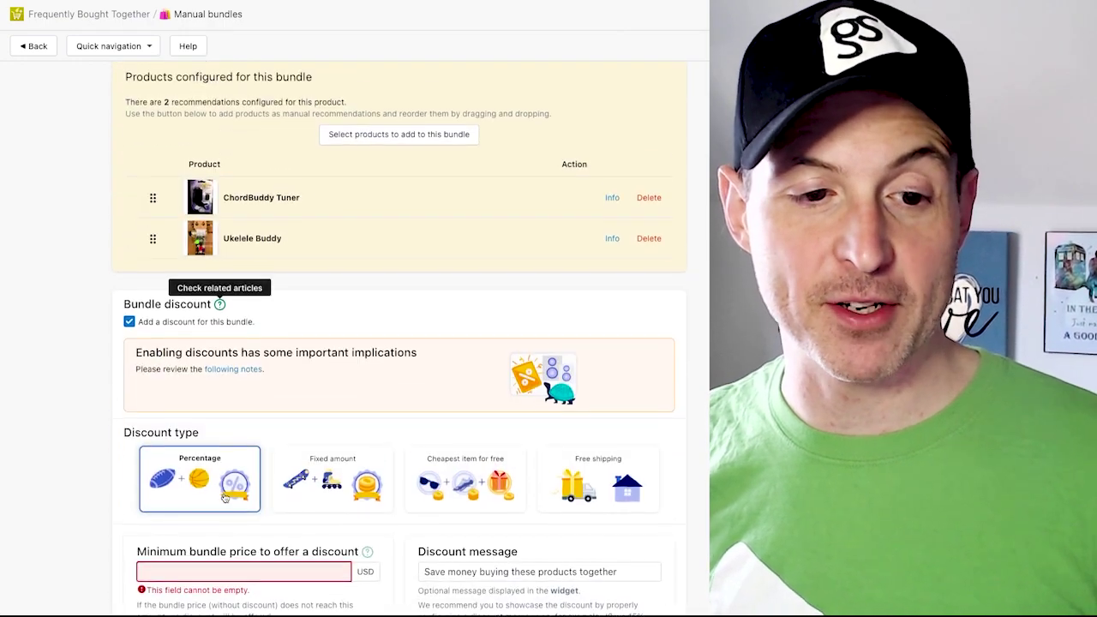
pyautogui.scroll(-1, 224, 499)
pyautogui.scroll(-1, 240, 525)
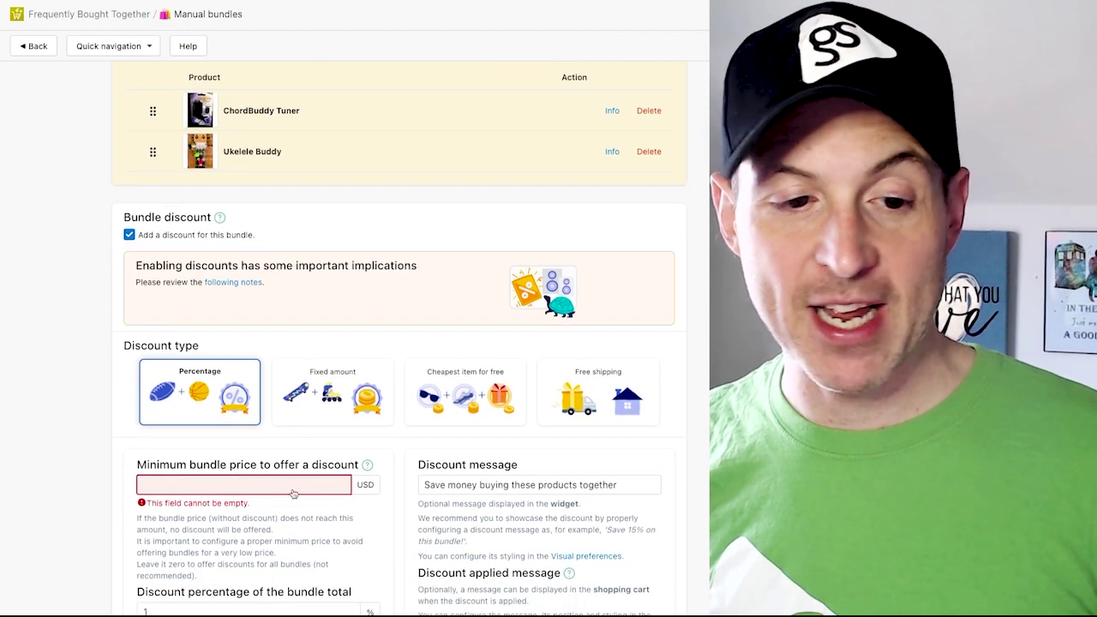
pyautogui.click(130, 235)
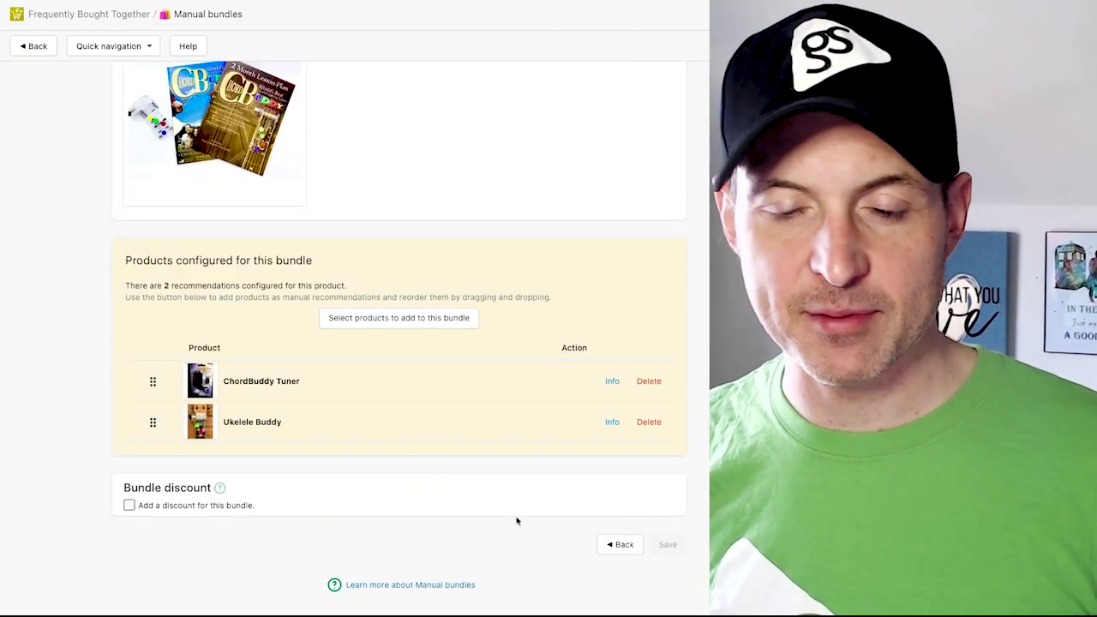
# Step: View the Chordbuddy Guitar Learning System page in the store and check its Frequently Bought Together section
pyautogui.scroll(2, 421, 507)
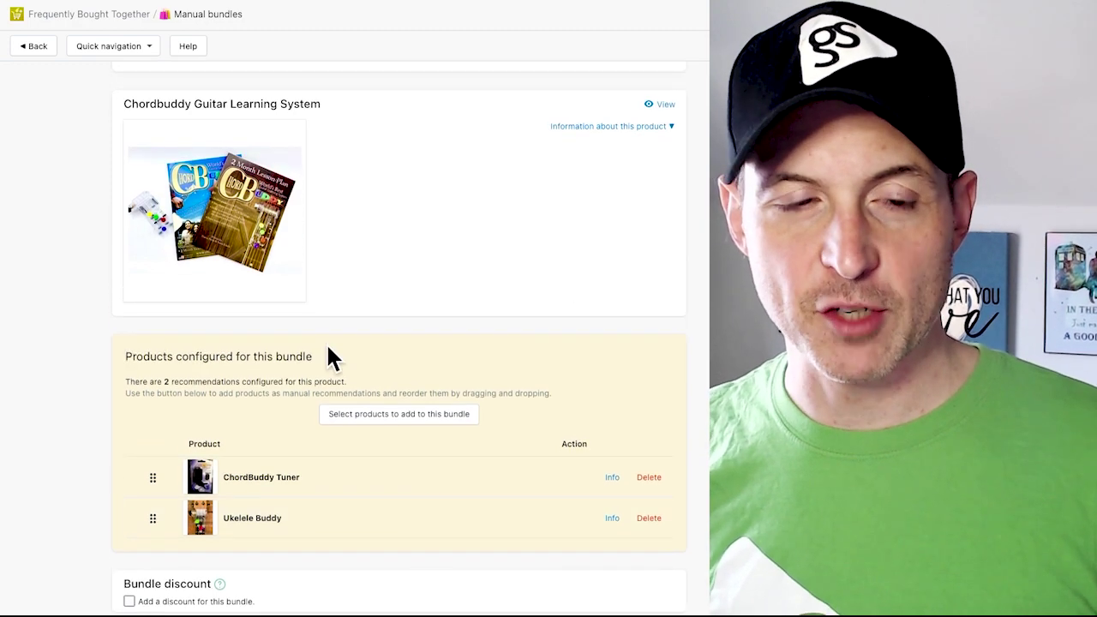
pyautogui.scroll(-2, 483, 368)
pyautogui.scroll(3, 498, 366)
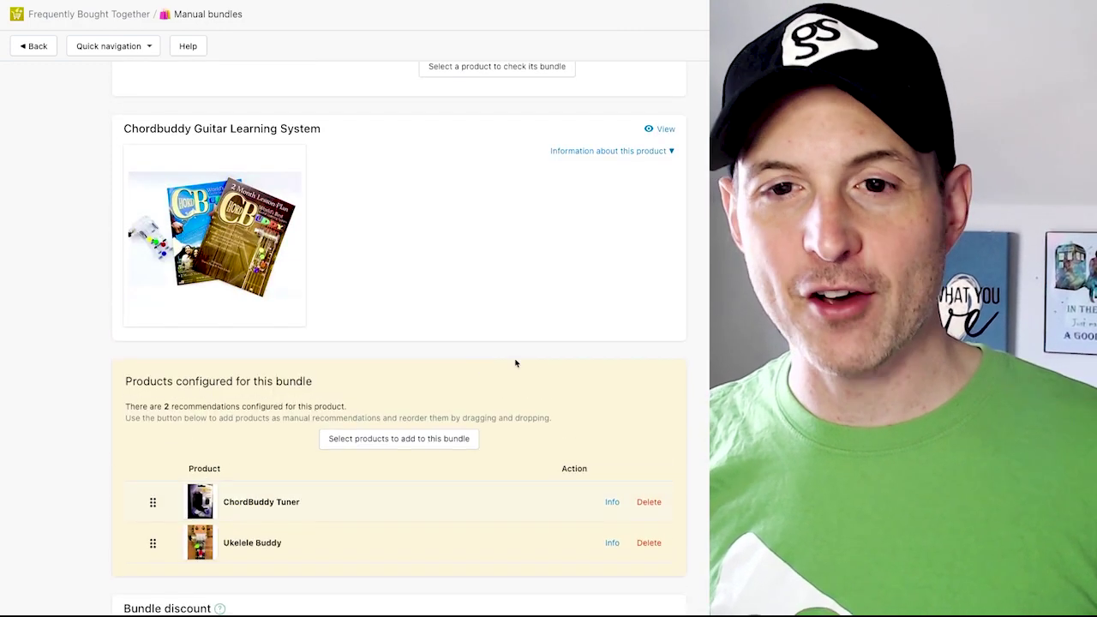
pyautogui.click(659, 128)
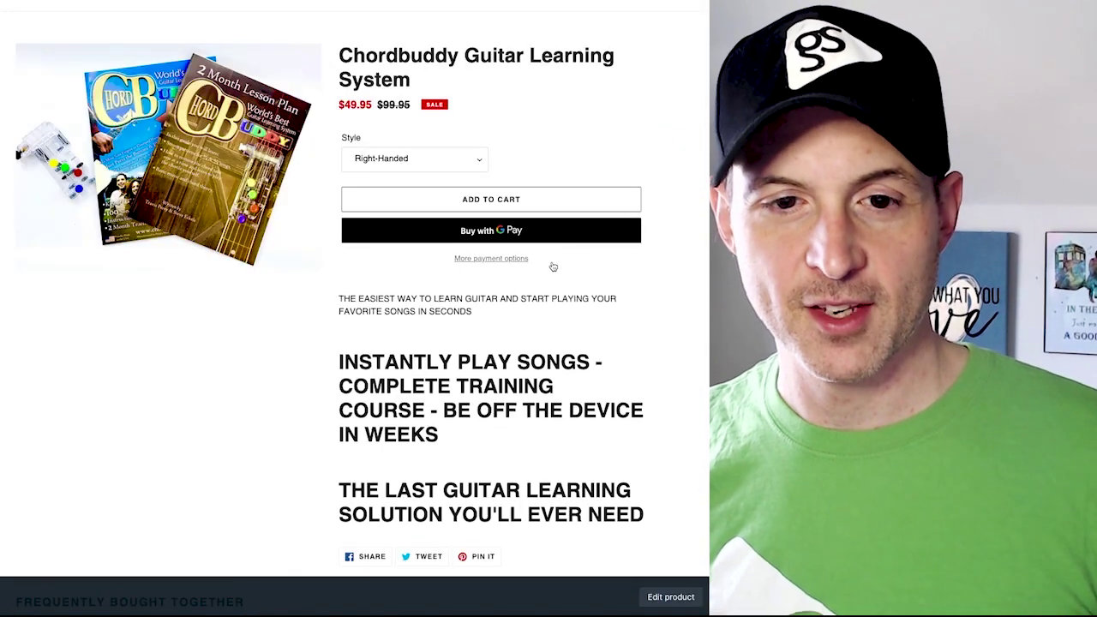
pyautogui.scroll(-3, 549, 264)
pyautogui.scroll(-5, 546, 264)
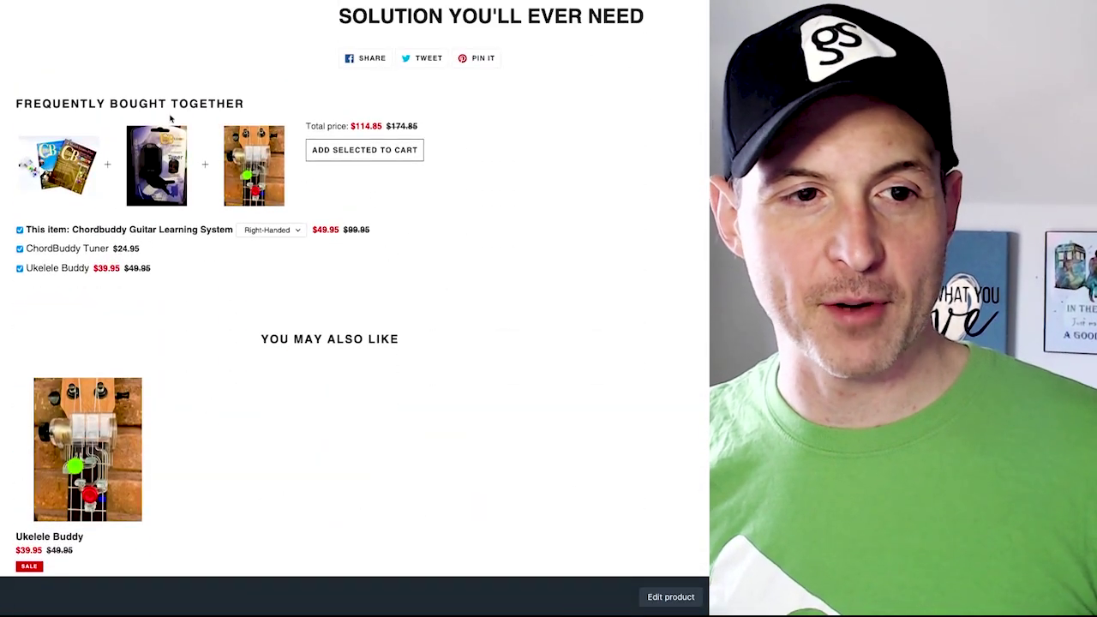
pyautogui.scroll(3, 309, 191)
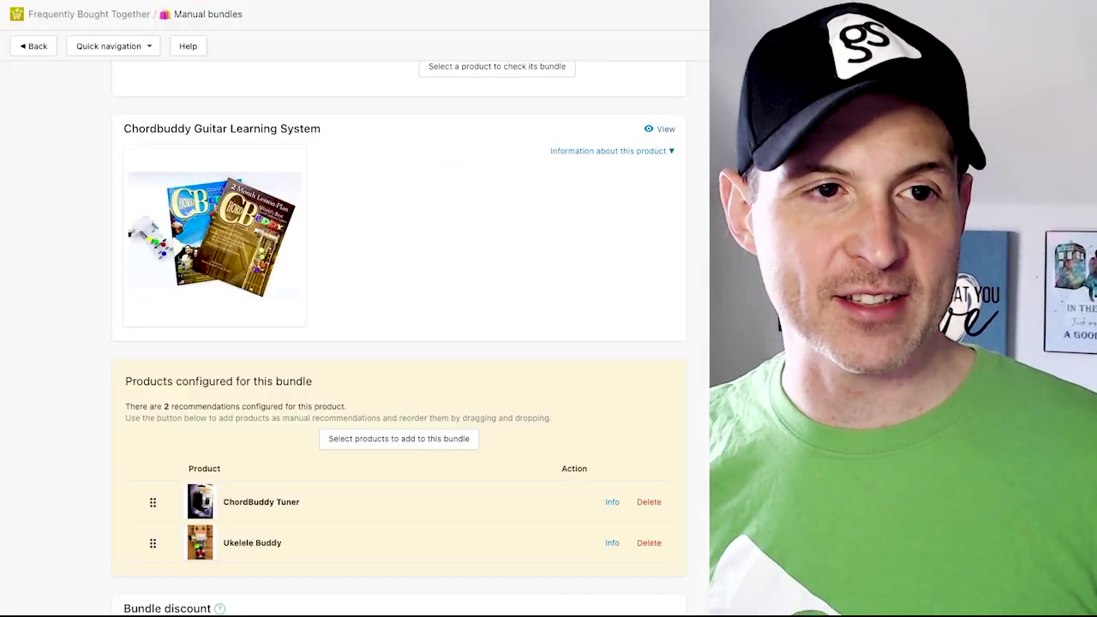
# Step: Set the Frequently Bought Together widget's location to below the 'Add to Cart' button and save the preference
pyautogui.scroll(-2, 385, 297)
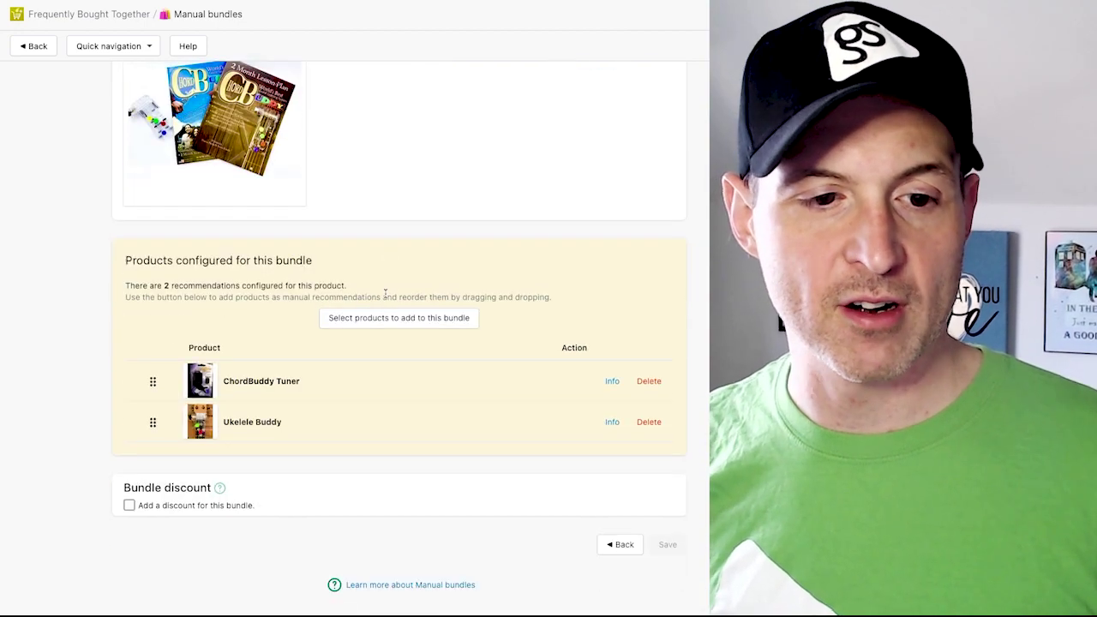
pyautogui.scroll(4, 205, 158)
pyautogui.click(116, 48)
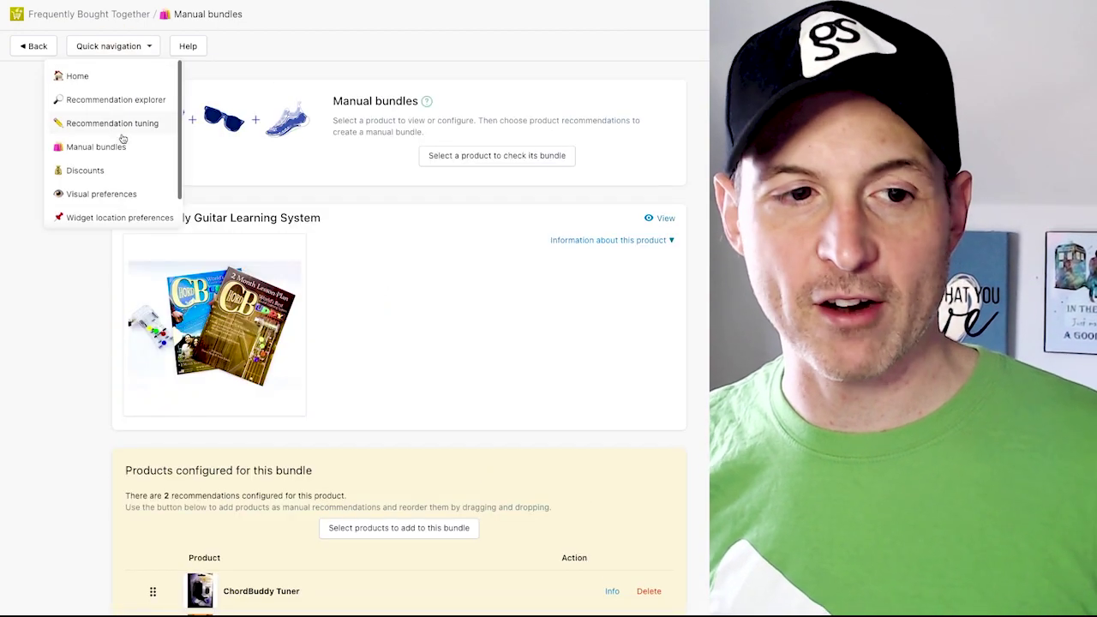
pyautogui.click(118, 194)
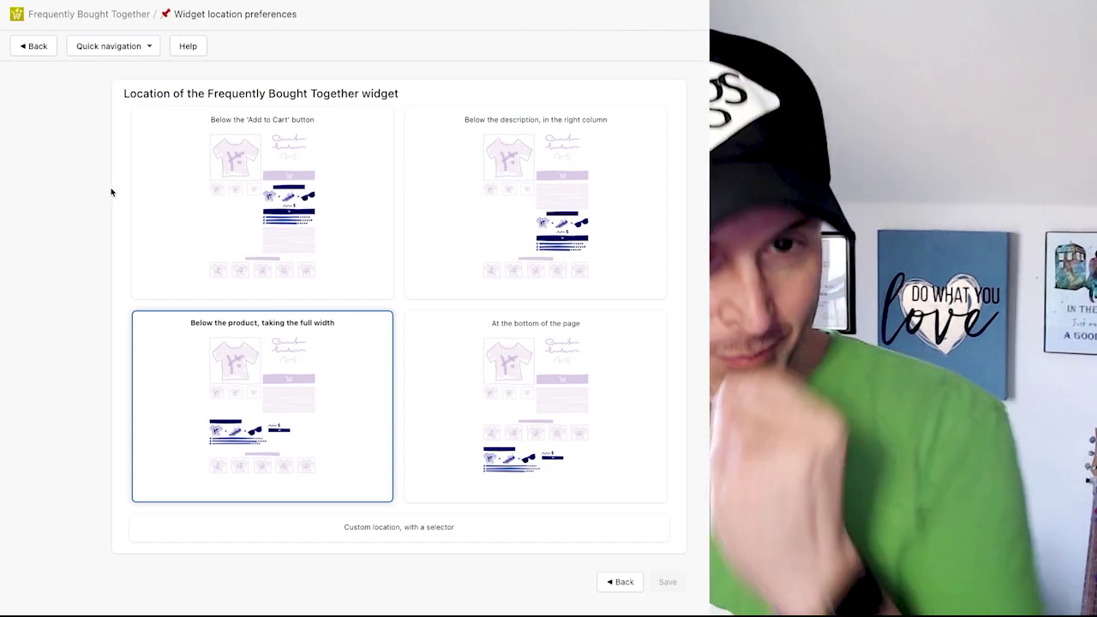
pyautogui.click(296, 204)
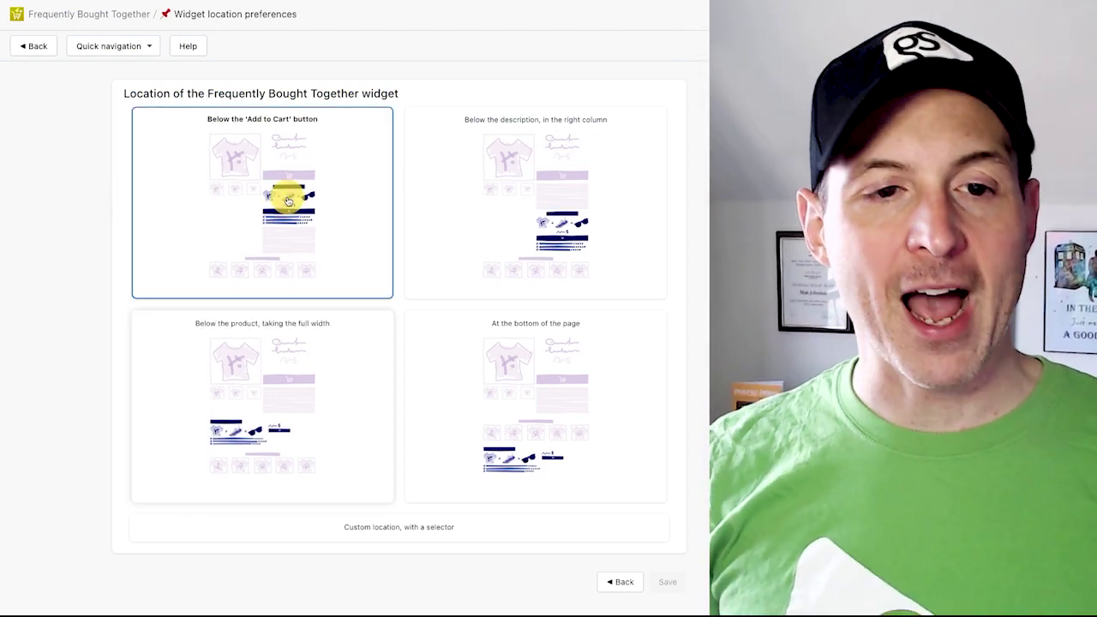
pyautogui.click(668, 583)
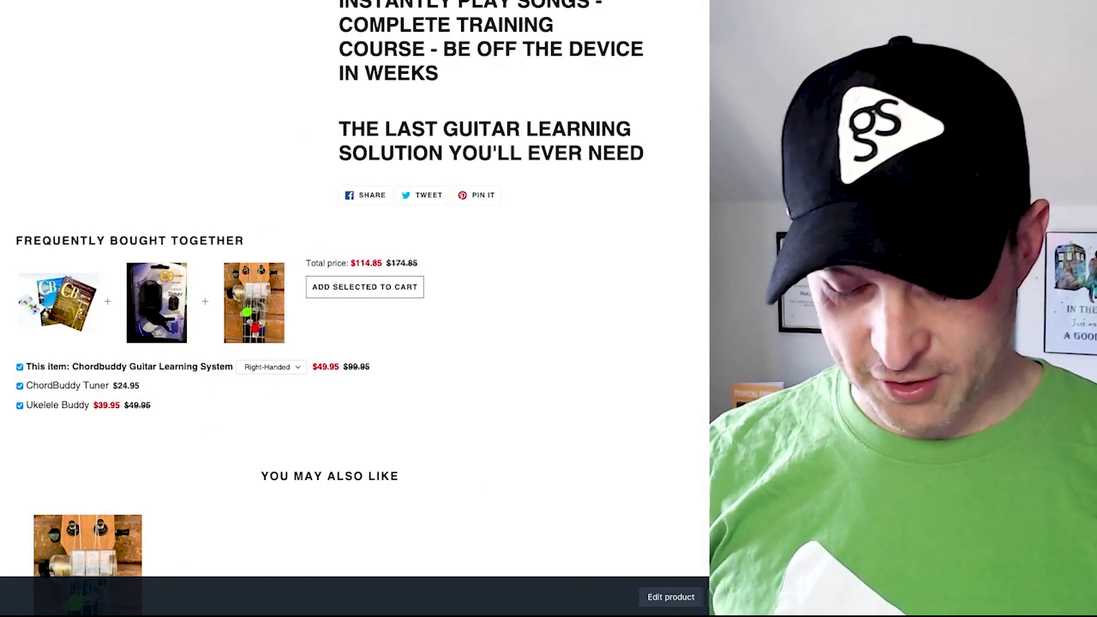
# Step: Reload the store's product page and check where the Frequently Bought Together widget is placed
pyautogui.hotkey('ctrl', 'r')
pyautogui.scroll(3, 301, 57)
pyautogui.scroll(4, 313, 117)
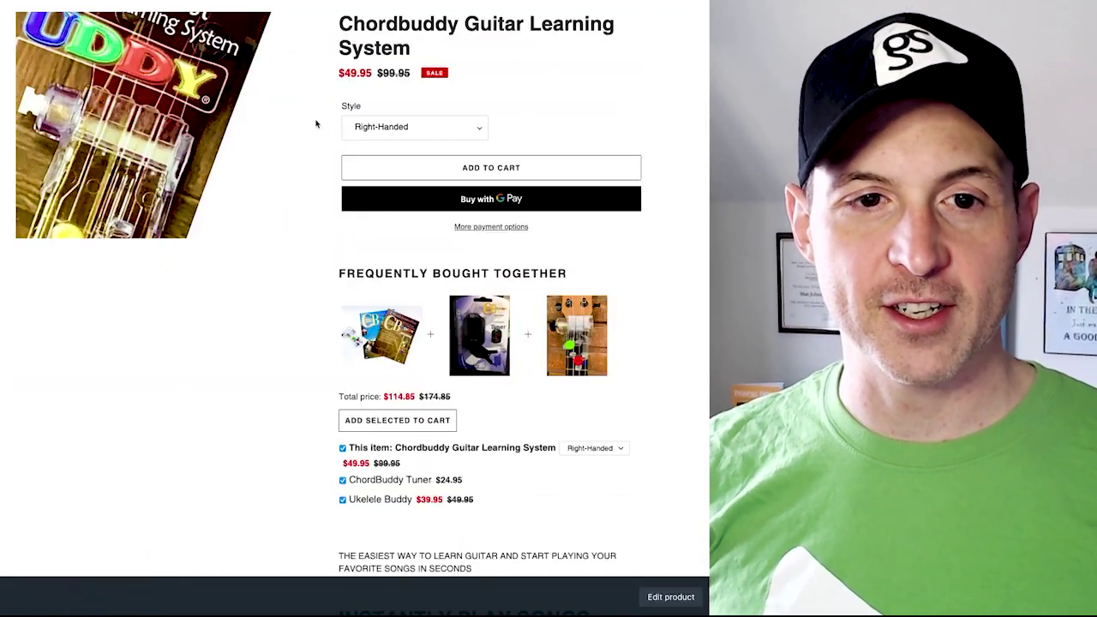
pyautogui.scroll(1, 336, 209)
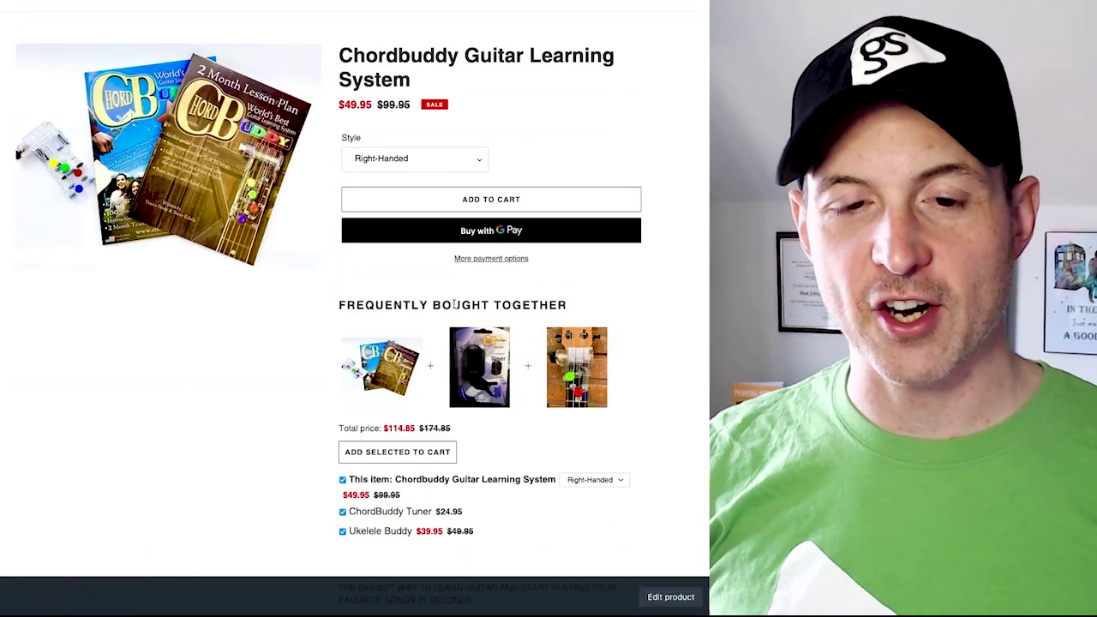